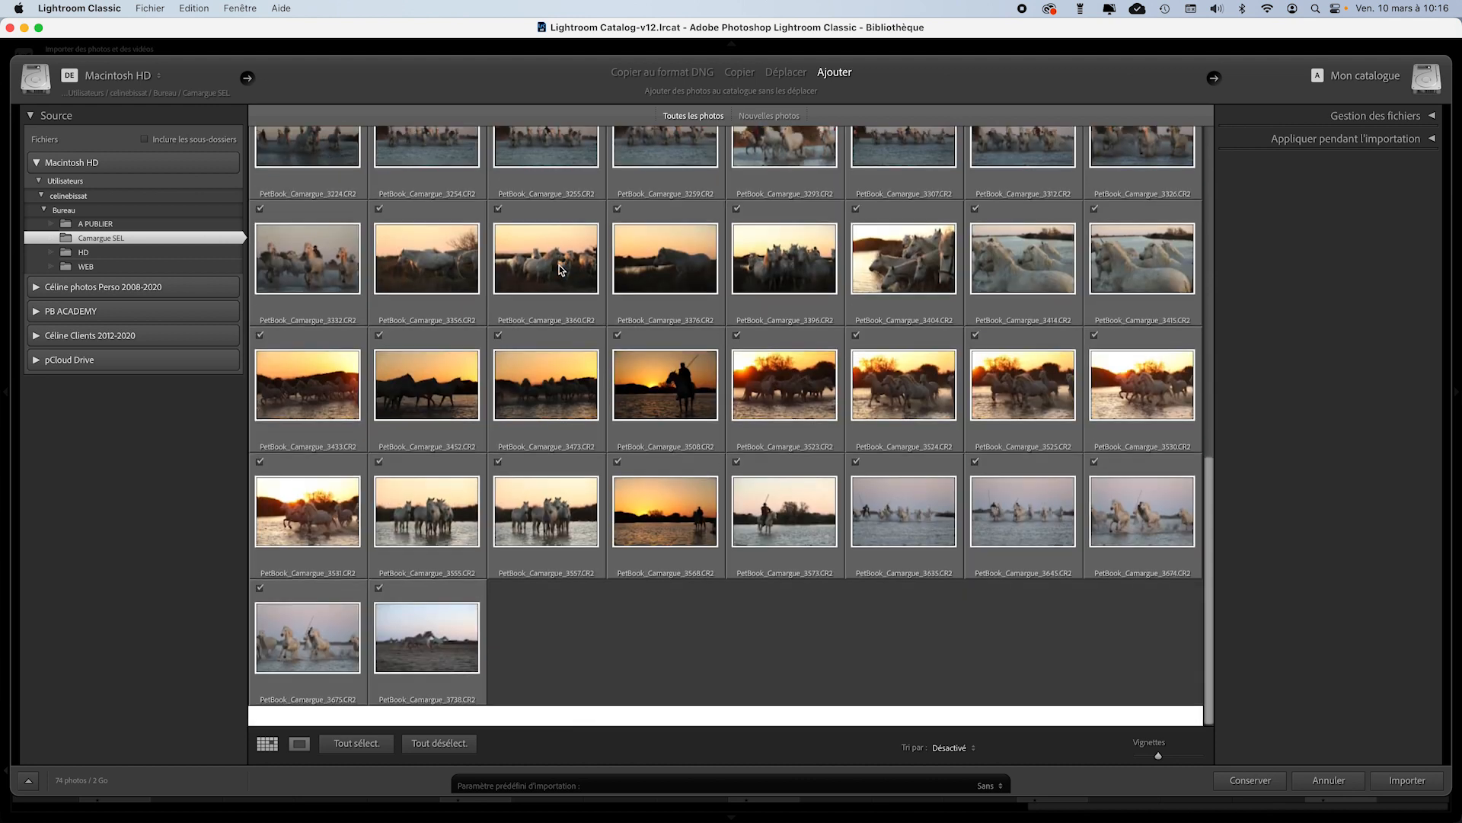
Look over the checked photos in the Camargue SEL folder and import all of them into the catalogue
scroll(559, 269, up, 10)
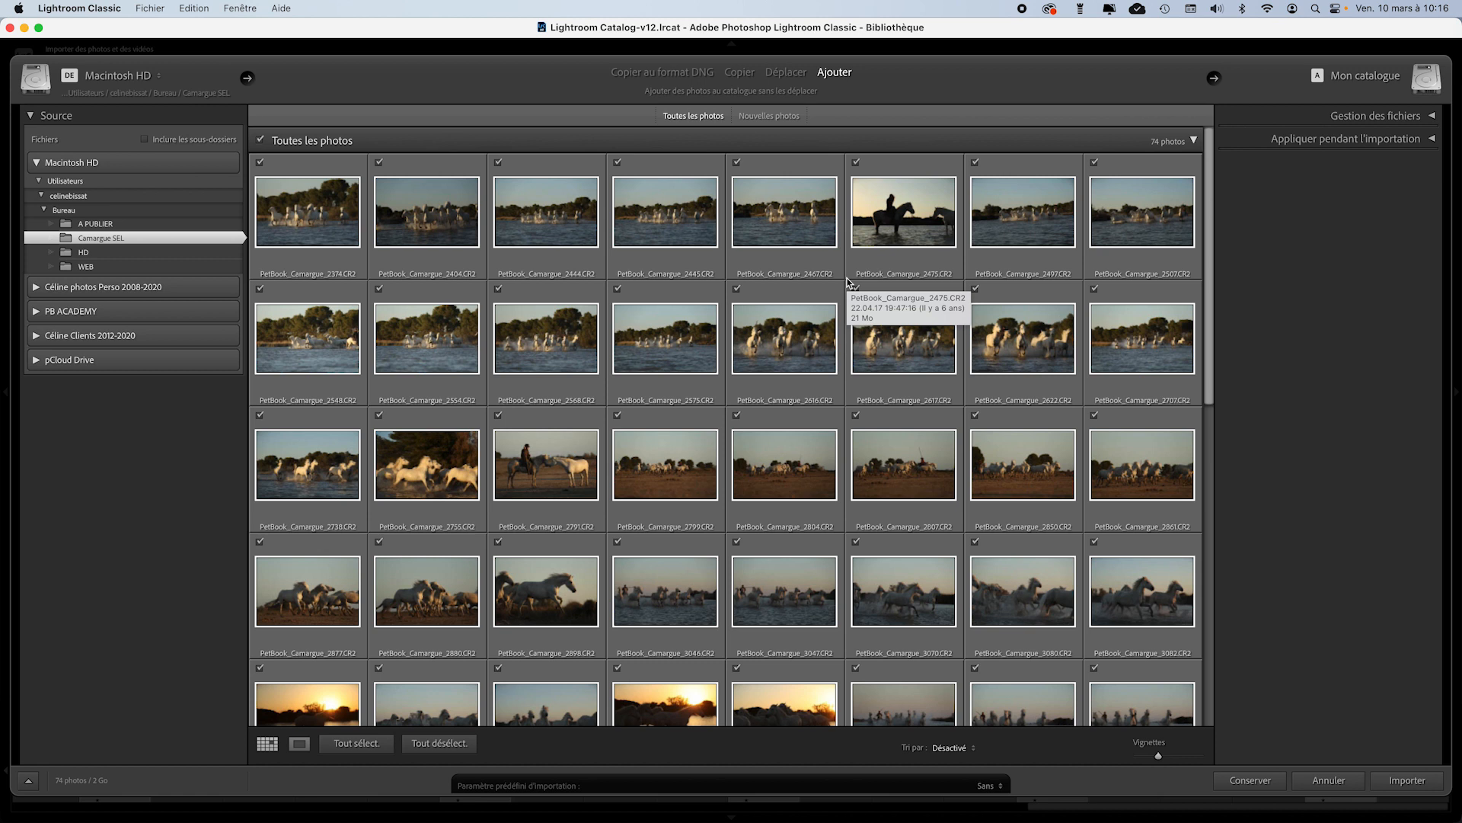
click(736, 163)
click(737, 163)
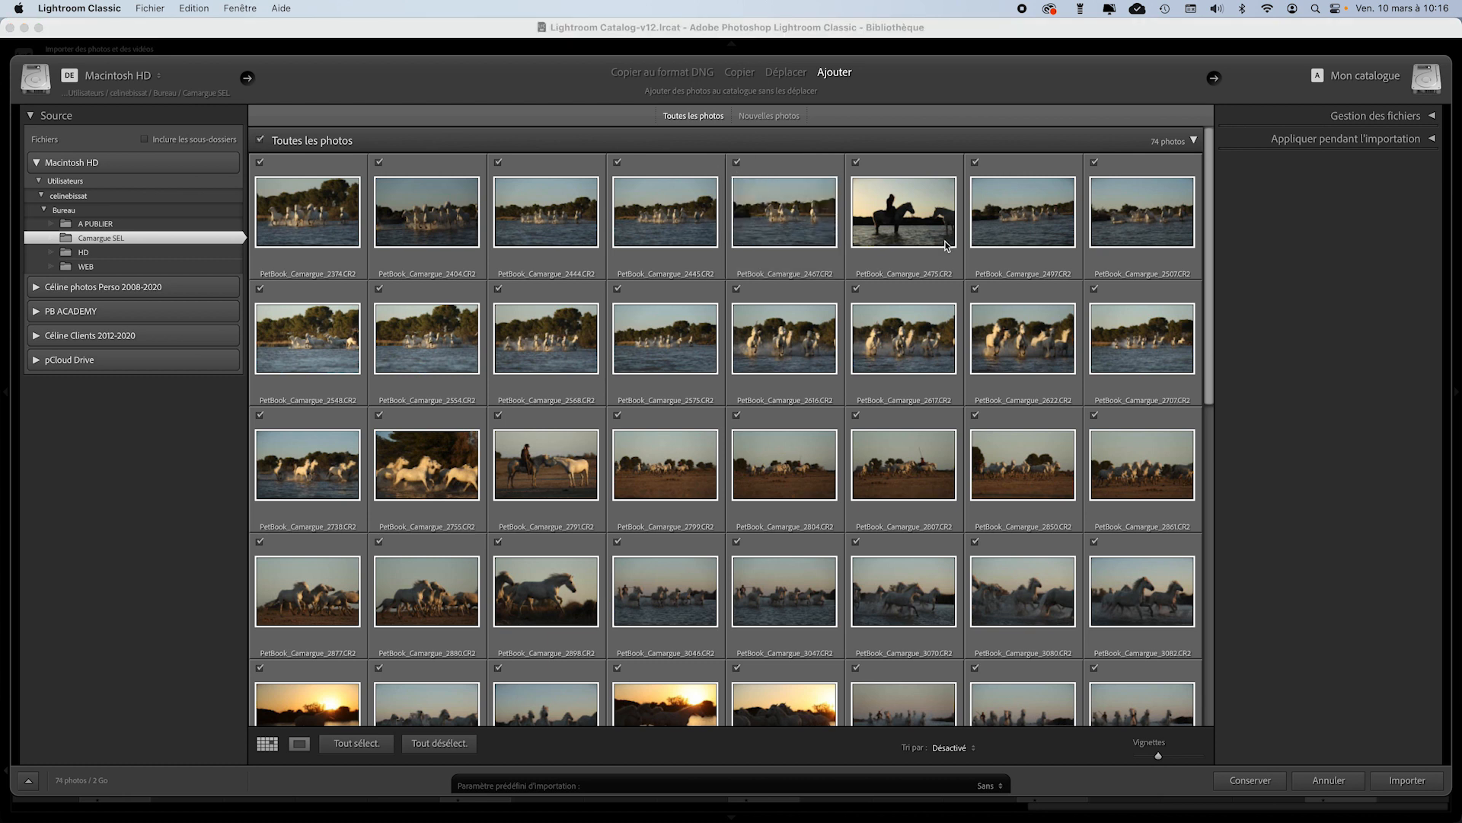
scroll(949, 246, down, 3)
scroll(949, 246, down, 3)
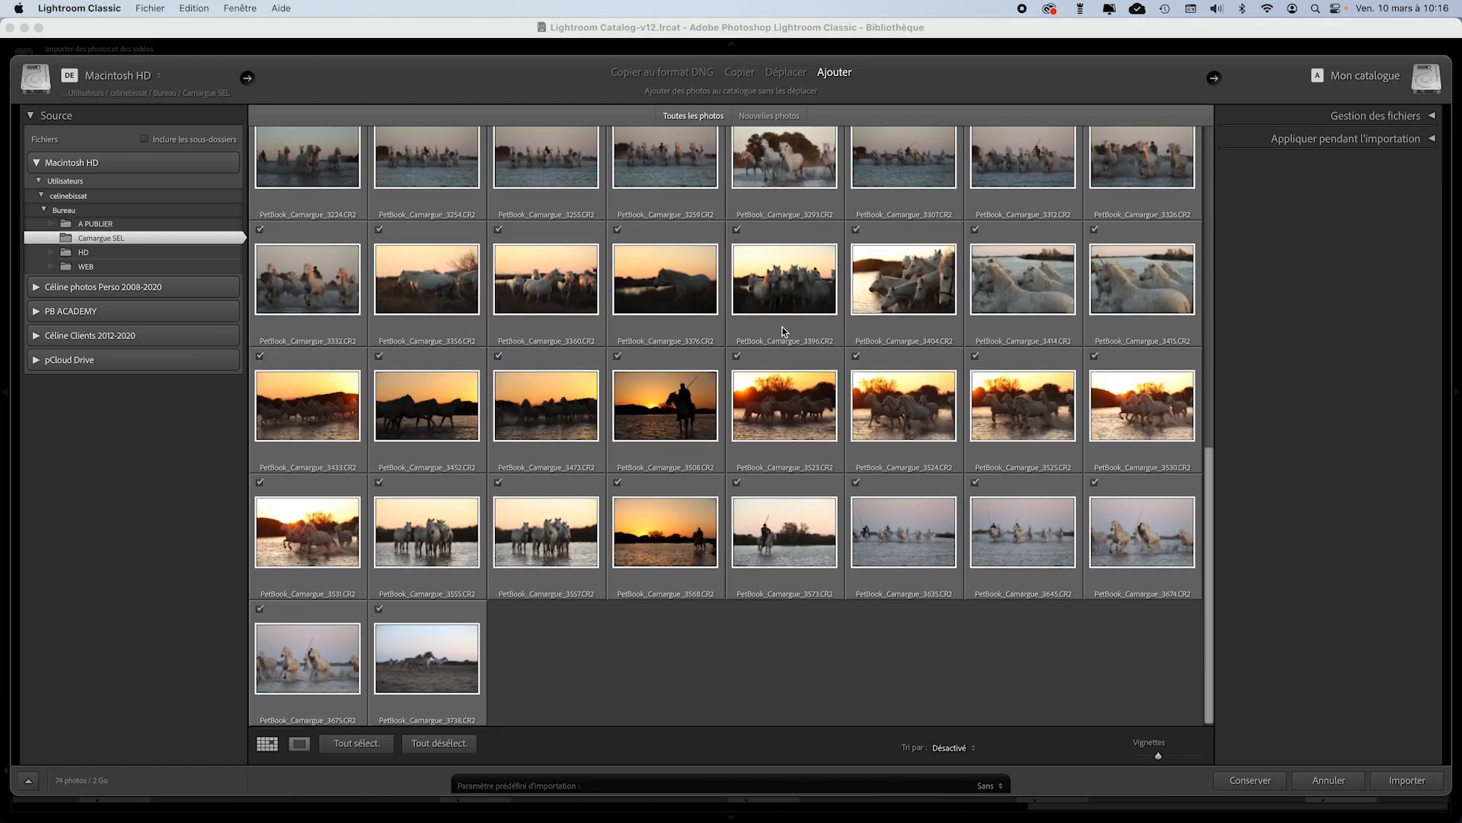
scroll(783, 332, up, 10)
scroll(783, 332, down, 10)
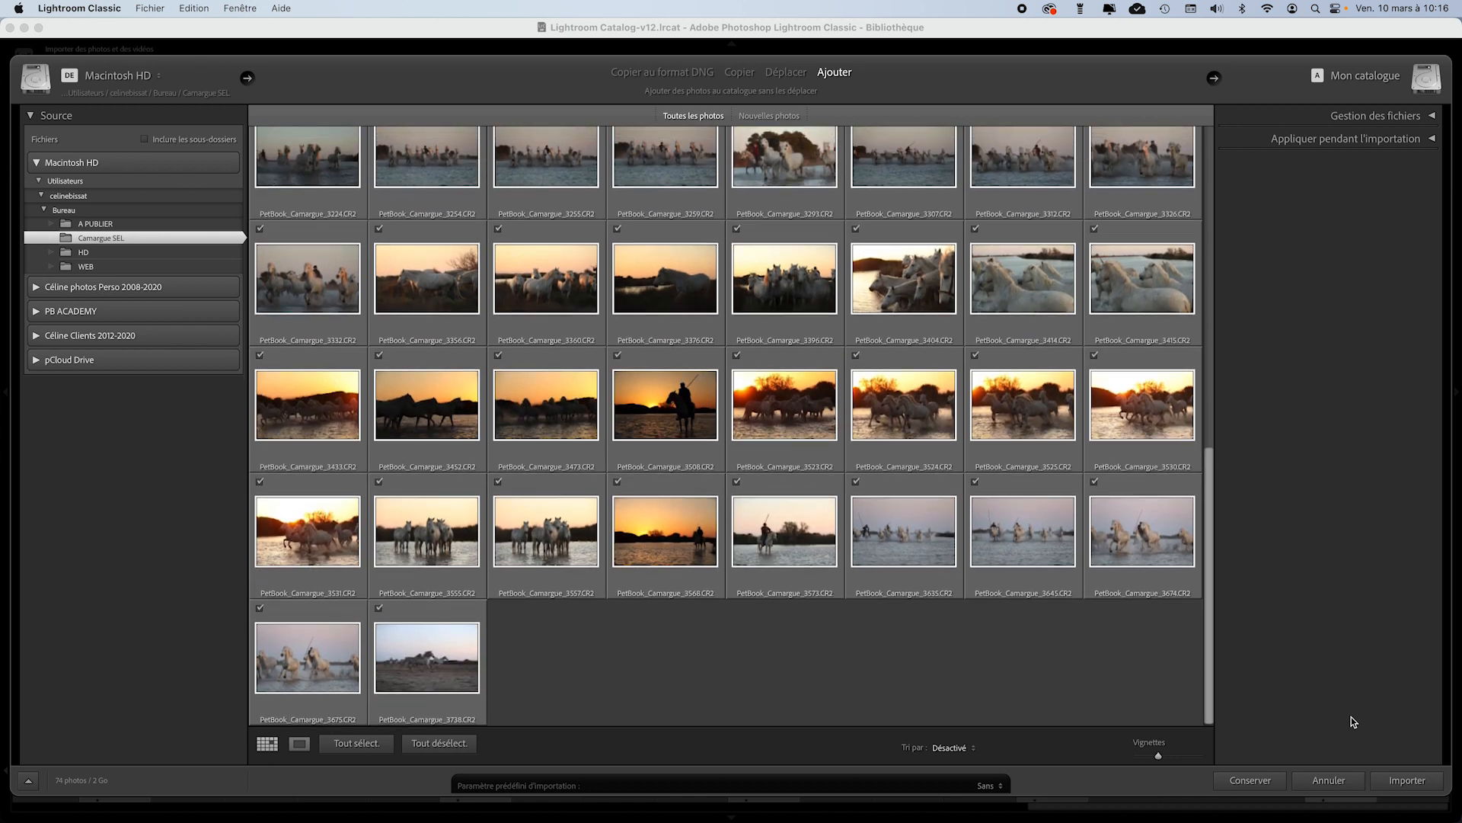
click(1405, 783)
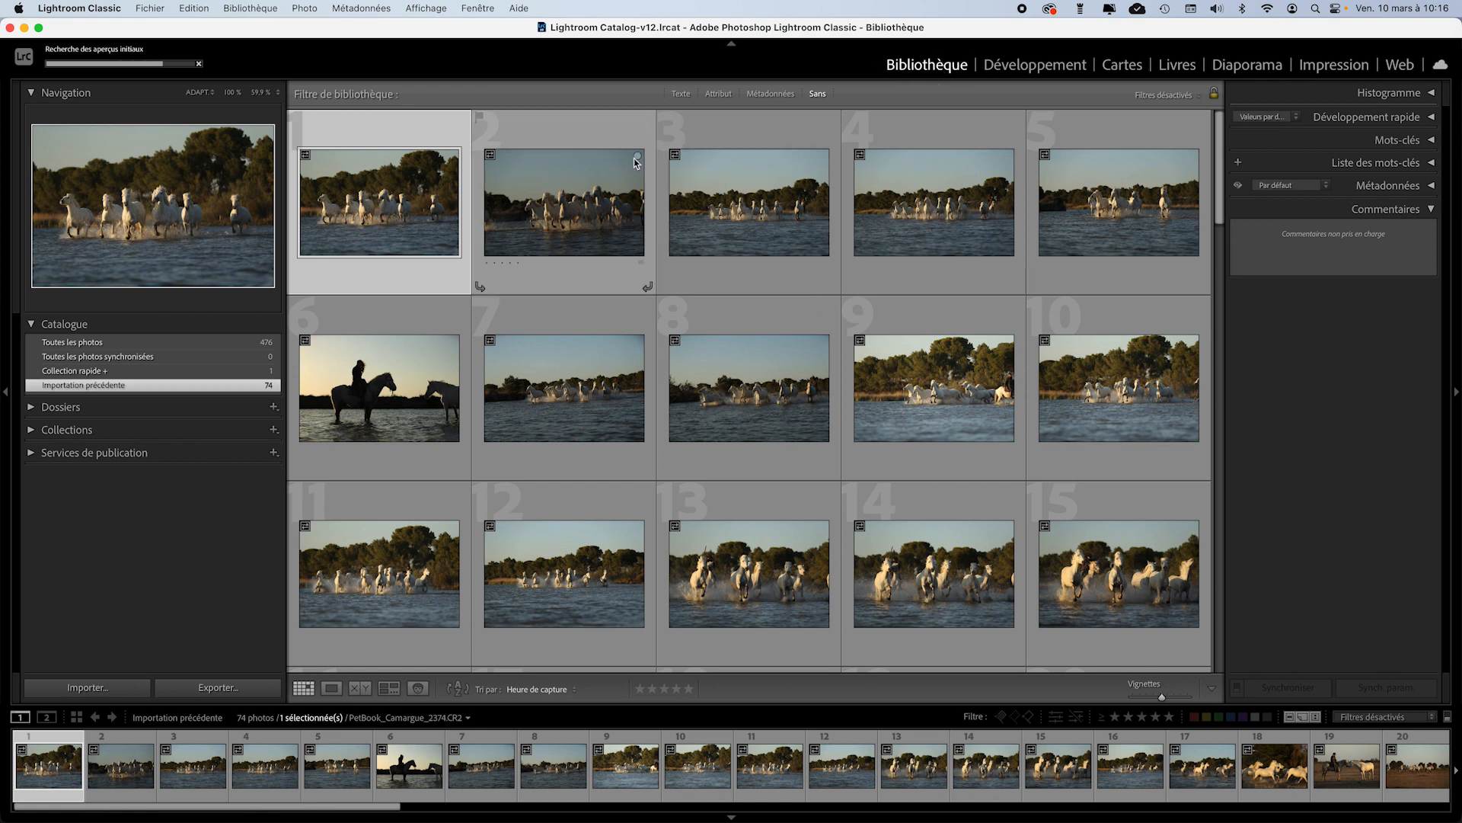
Look through the imported photos in the grid and reduce the thumbnail size to six per row
scroll(812, 242, down, 10)
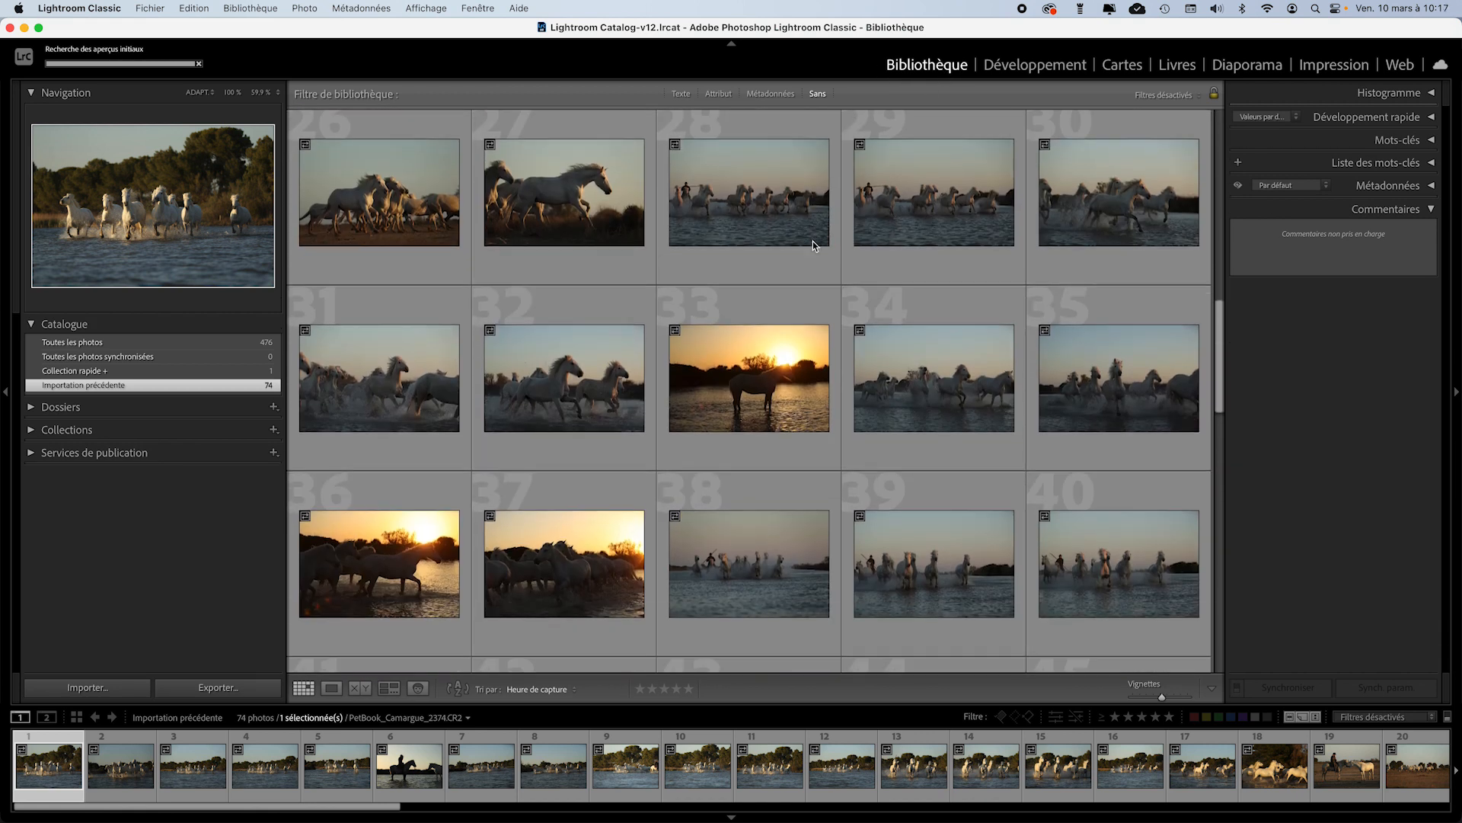
scroll(812, 241, down, 15)
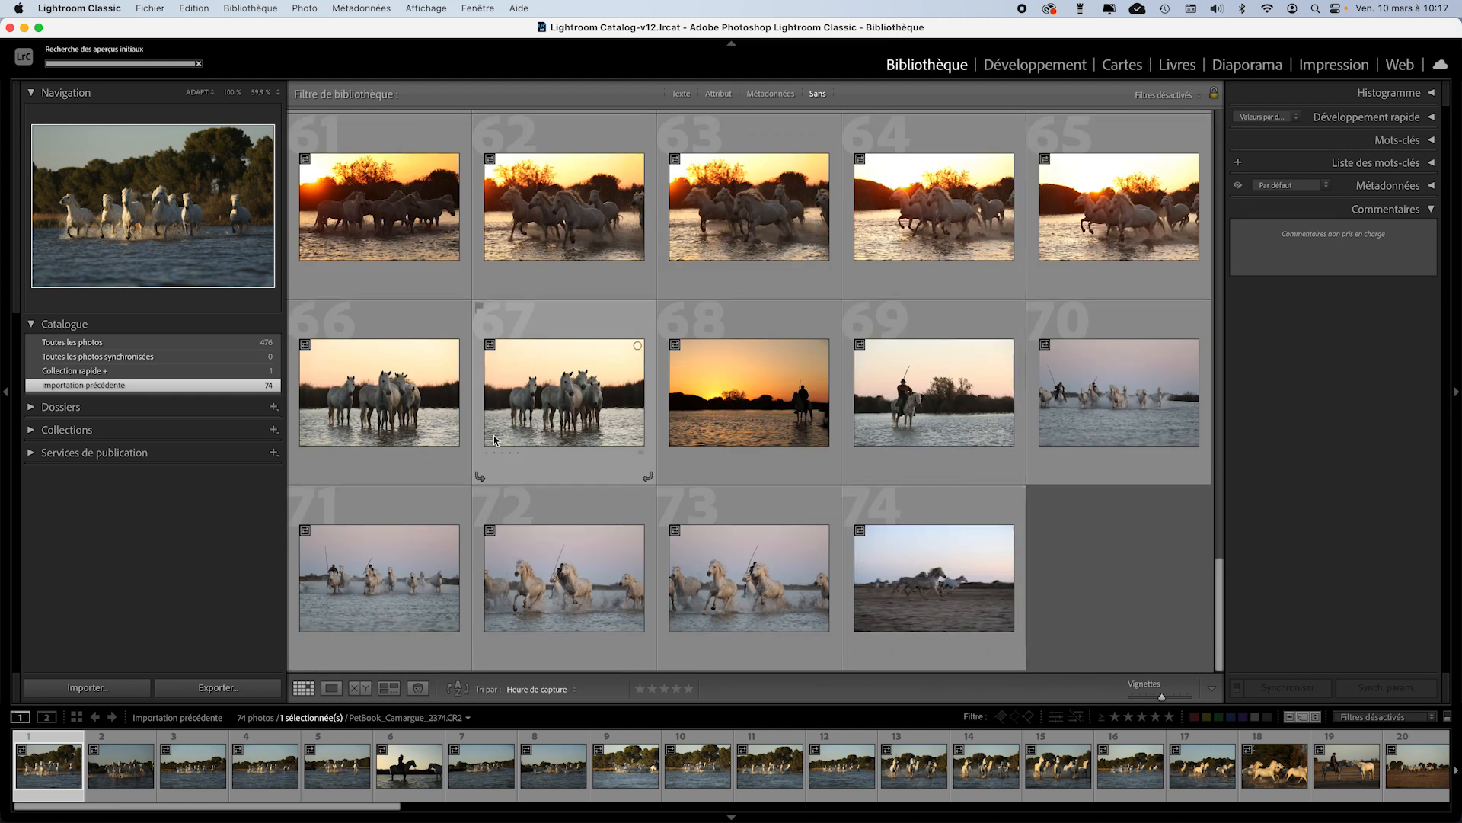
scroll(604, 377, up, 20)
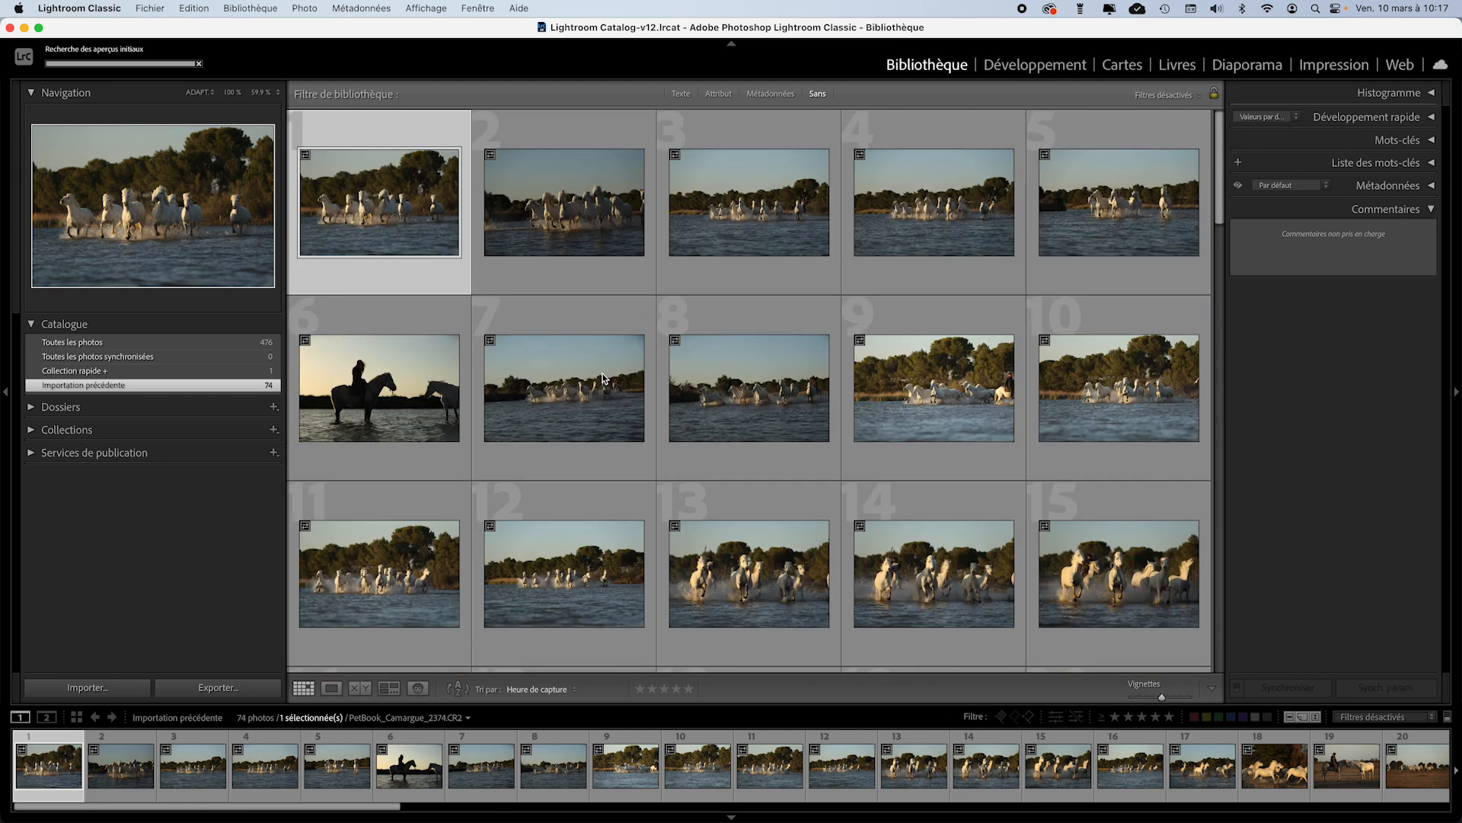
mouse_move(1163, 694)
mouse_down()
mouse_move(1178, 696)
mouse_move(1159, 696)
mouse_up()
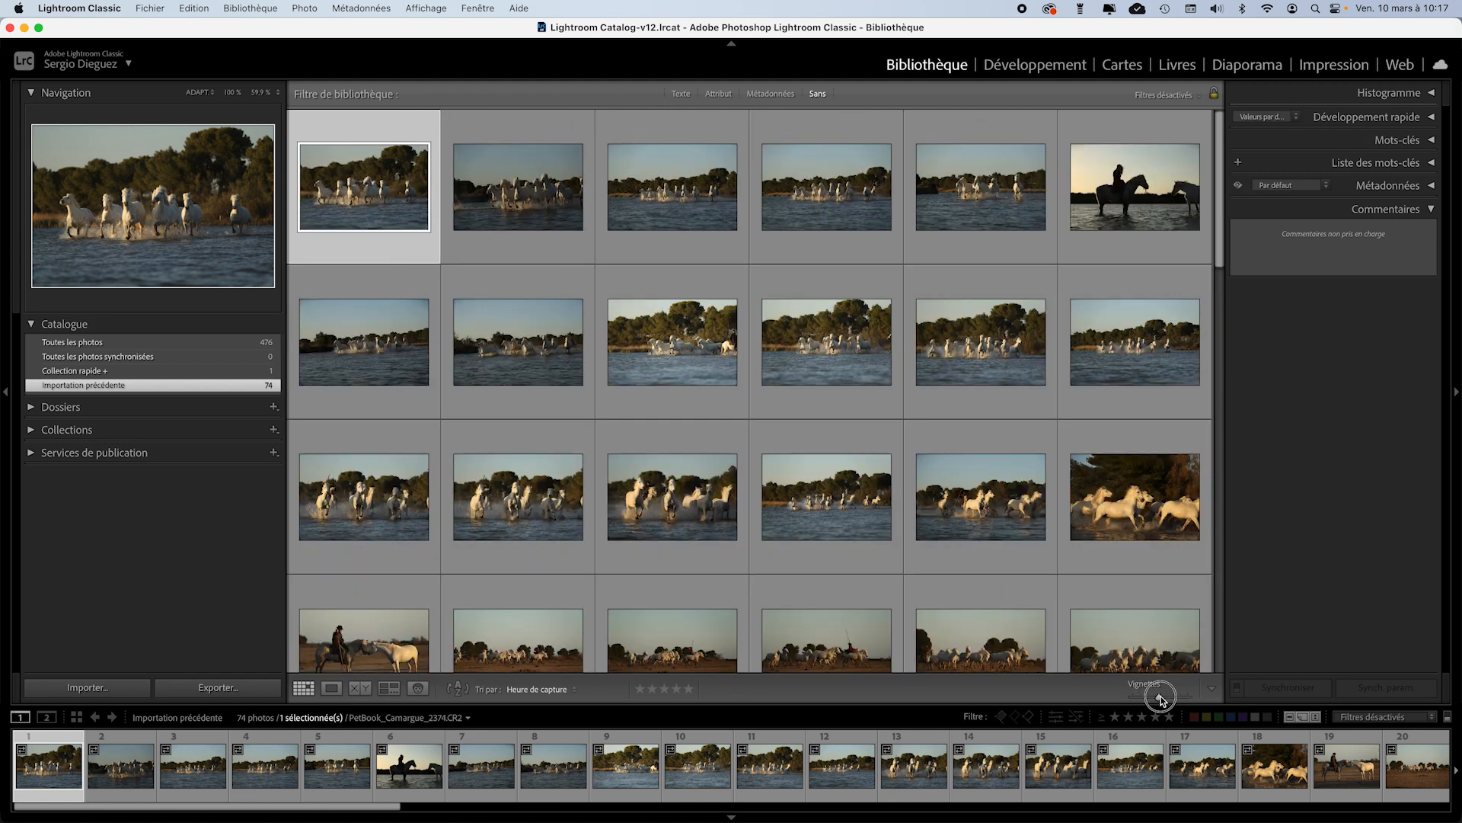
View the ninth photo enlarged in Loupe view and return to the thumbnail grid
click(672, 351)
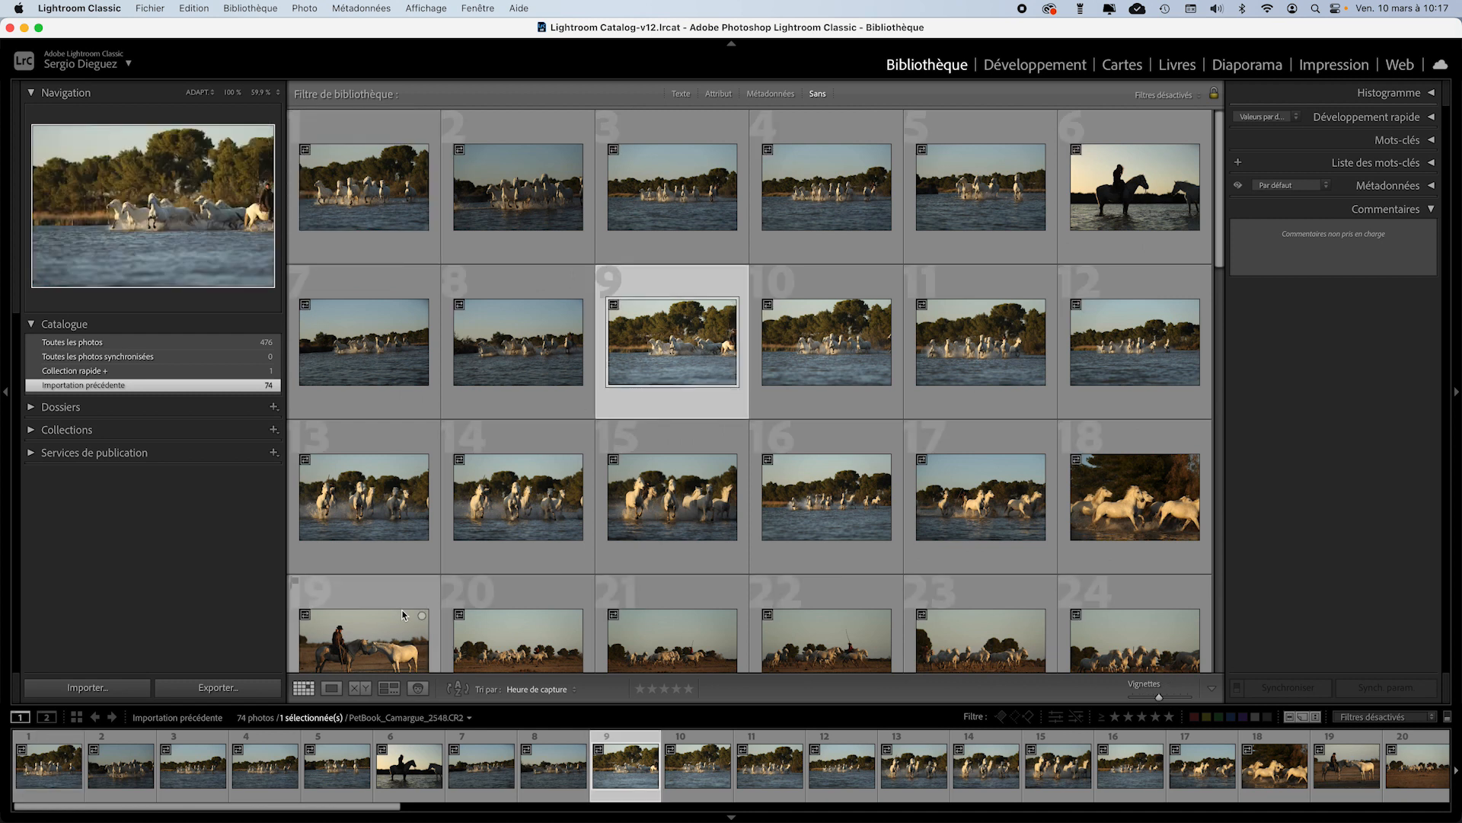
click(332, 687)
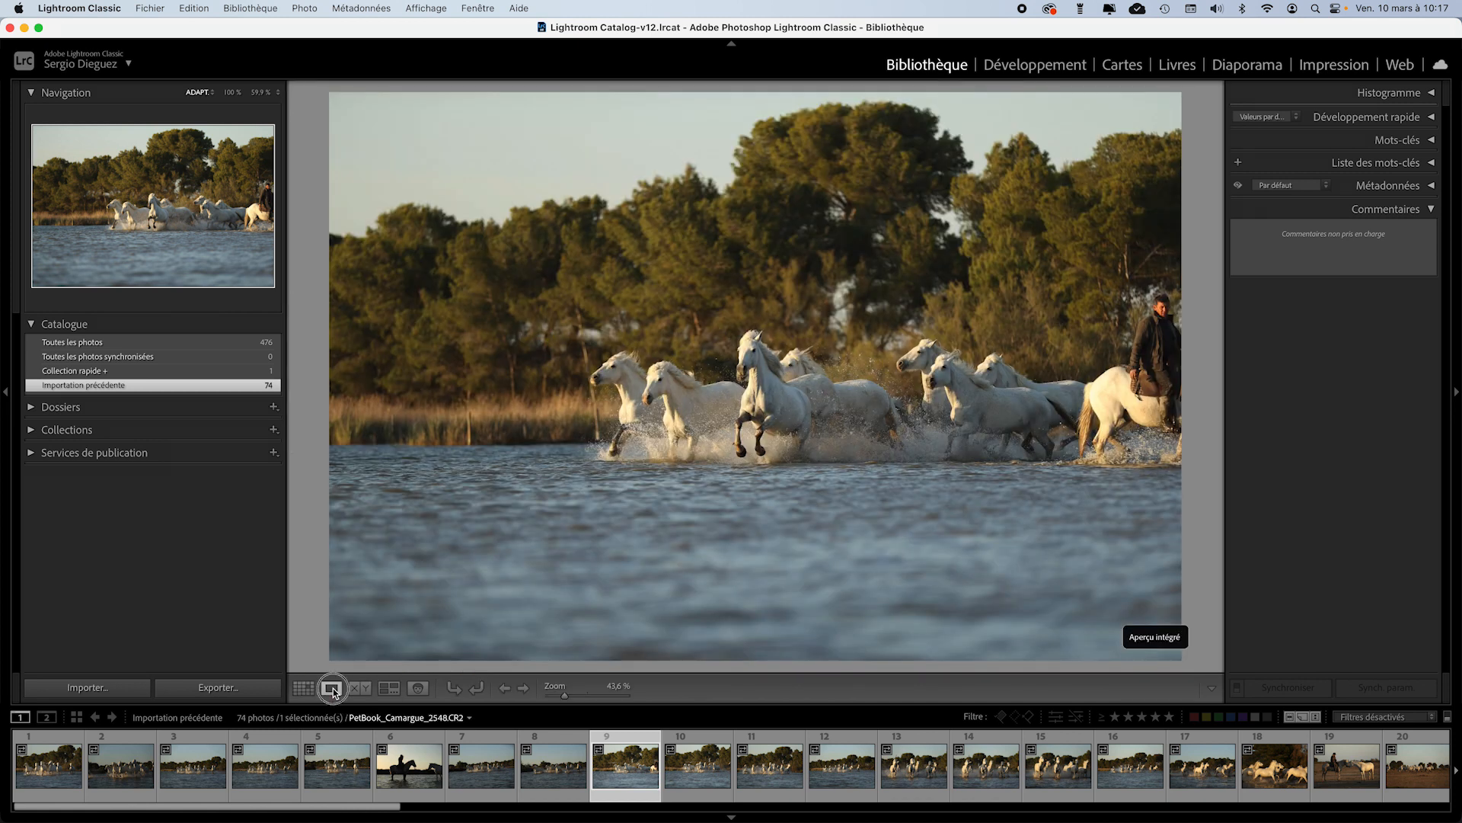
key(g)
click(332, 688)
key(g)
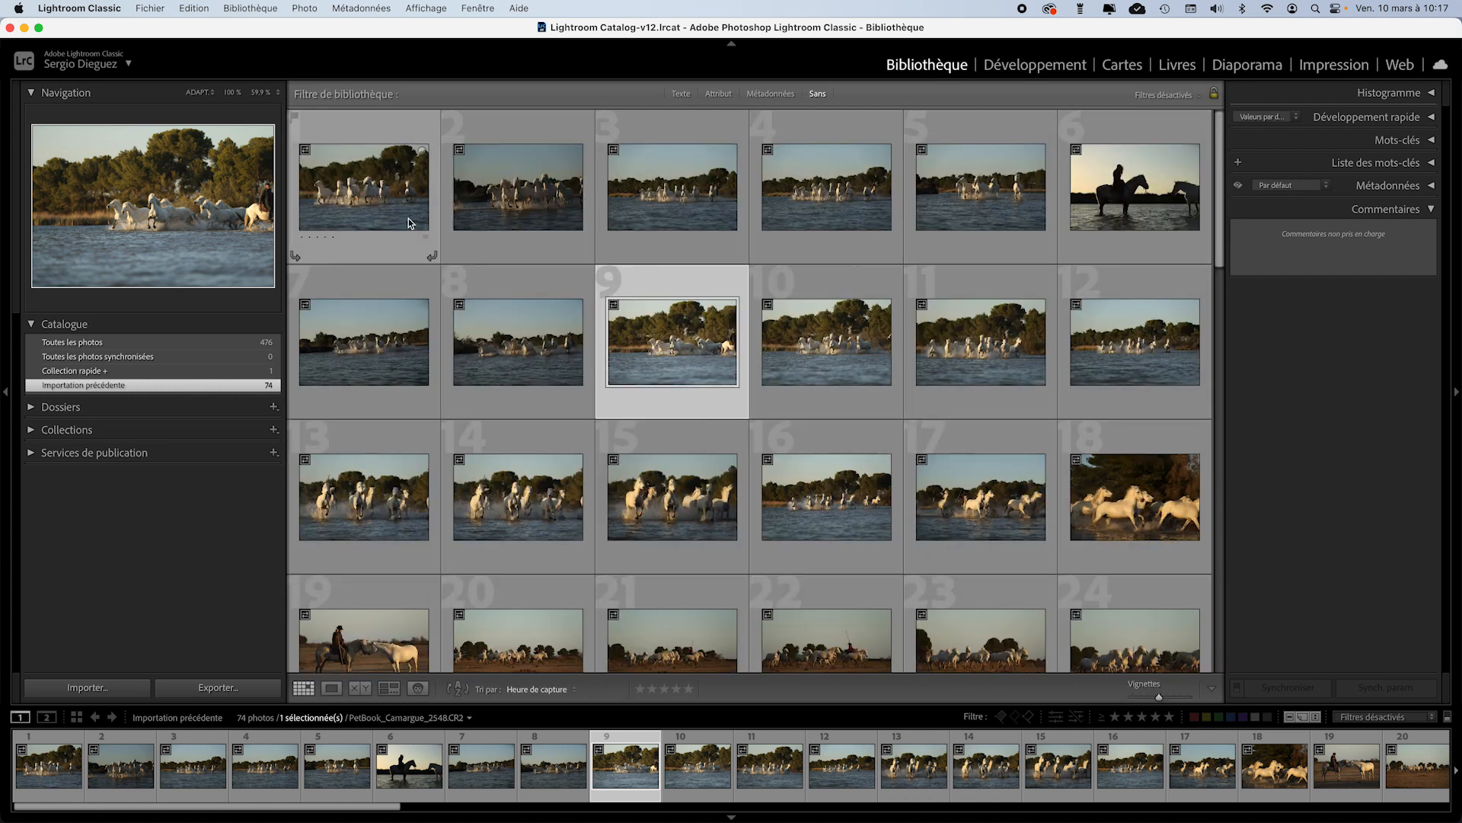
Select several photos of the first two grid rows one by one to preview each, ending with the ninth
click(386, 196)
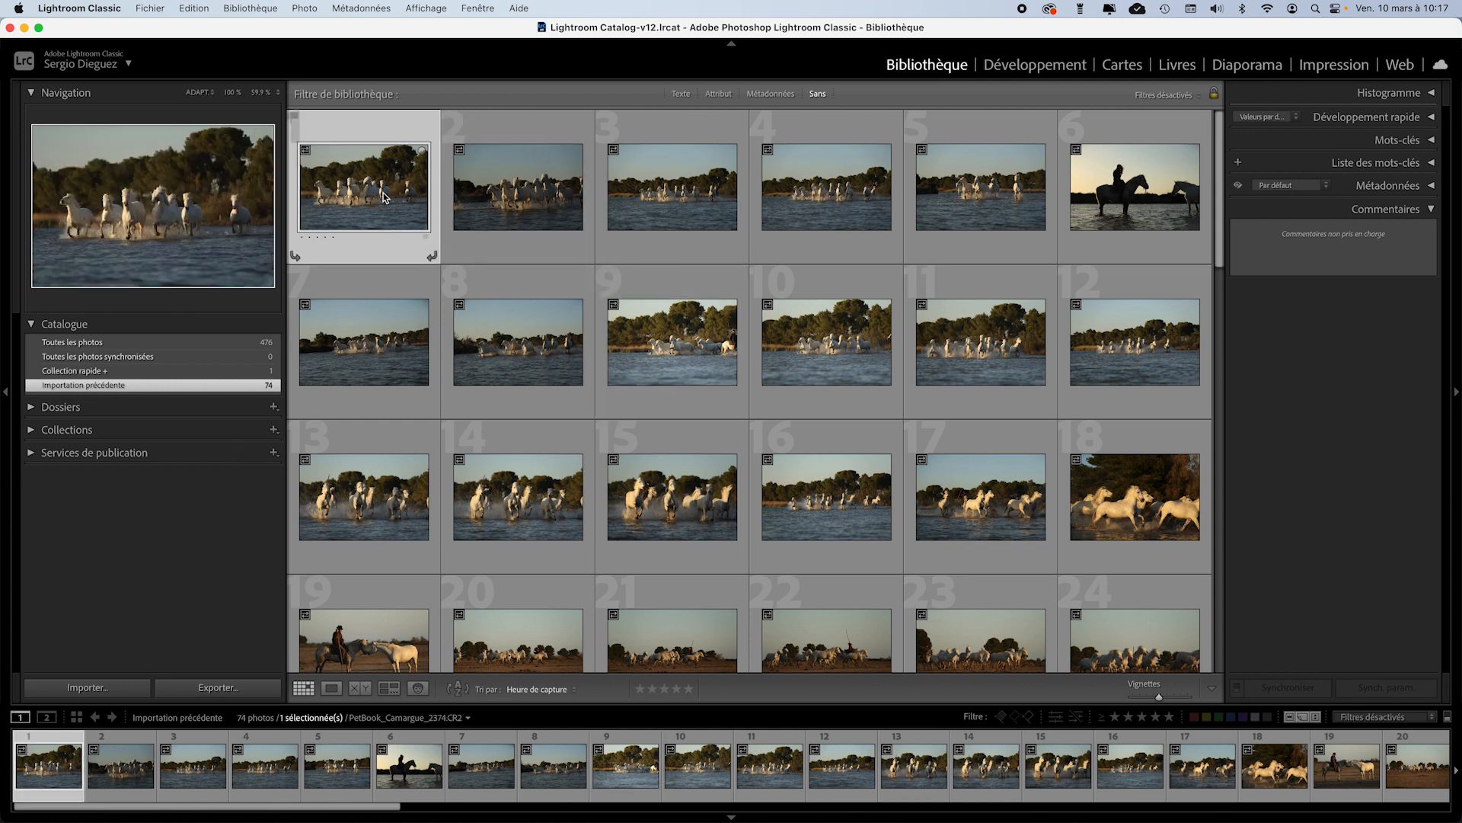
click(480, 194)
click(663, 195)
click(876, 244)
click(922, 211)
click(952, 343)
click(857, 351)
click(681, 355)
Enlarge the grid thumbnails to four per row and select the first photo
mouse_move(1159, 696)
mouse_down()
mouse_move(1196, 695)
mouse_move(1155, 699)
mouse_move(1168, 696)
mouse_up()
scroll(698, 452, up, 5)
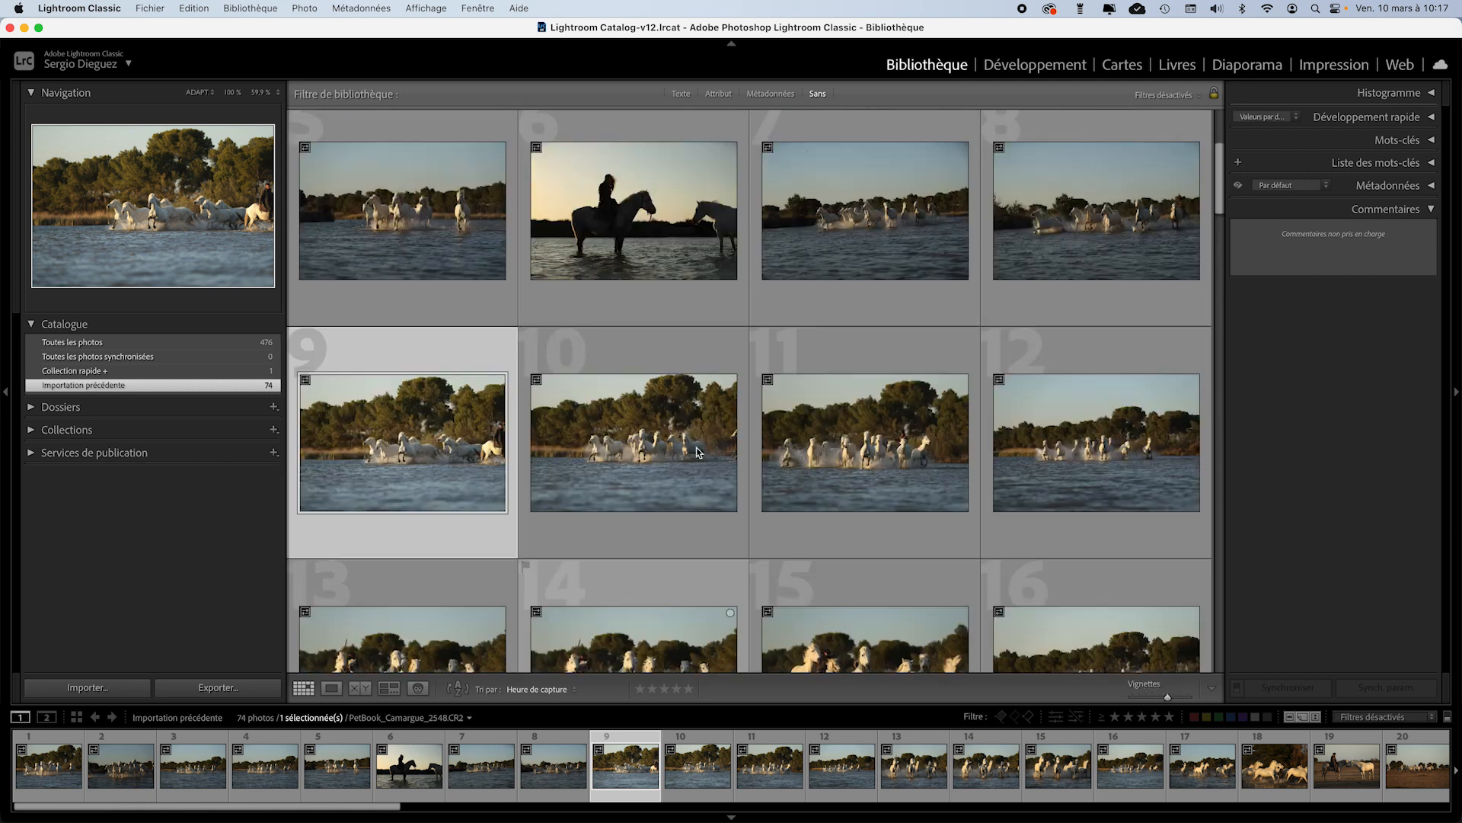
click(427, 262)
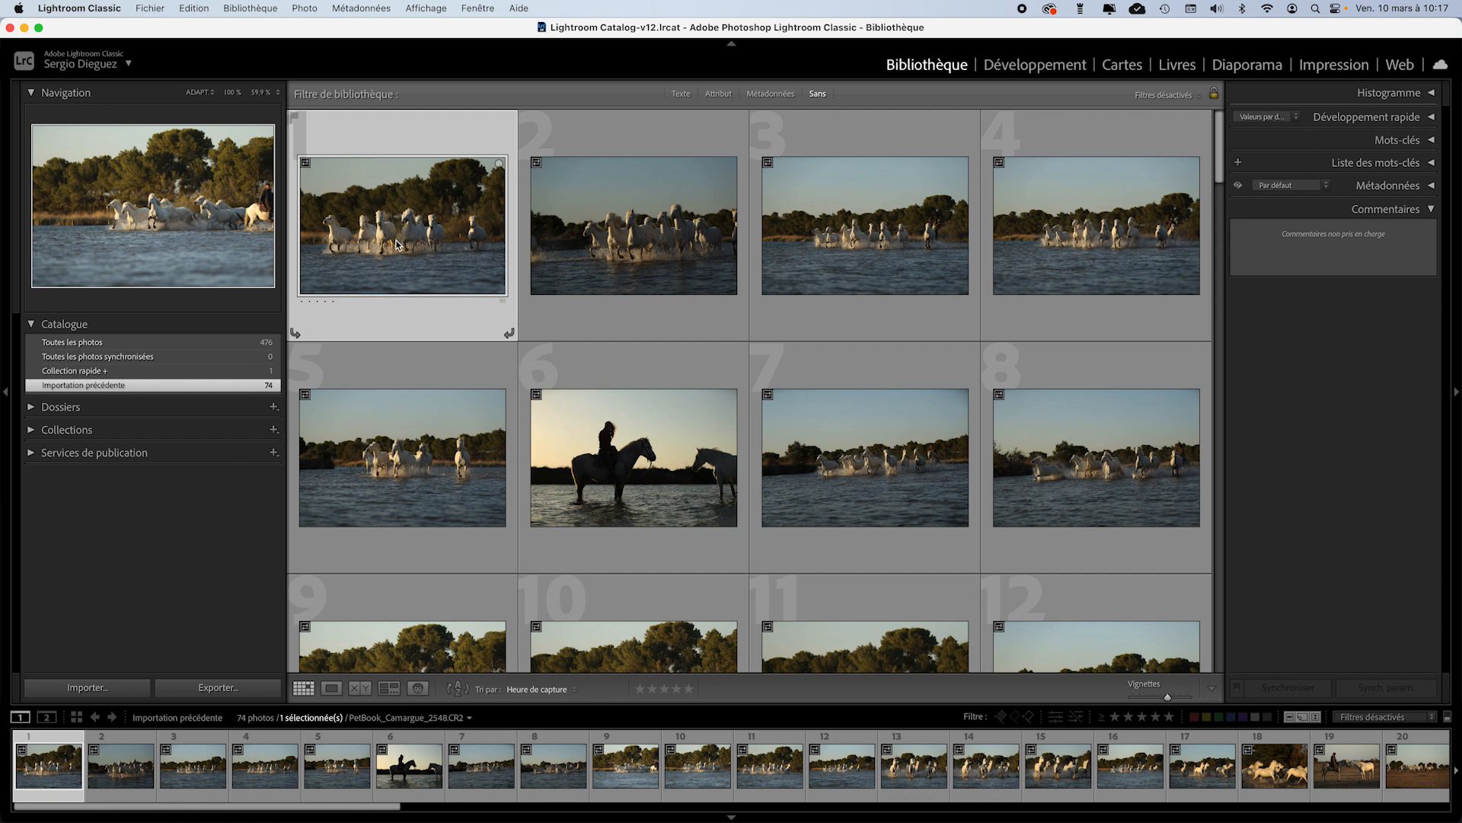
Open the first photo in Loupe view and set the zoom to 51.5%
click(332, 689)
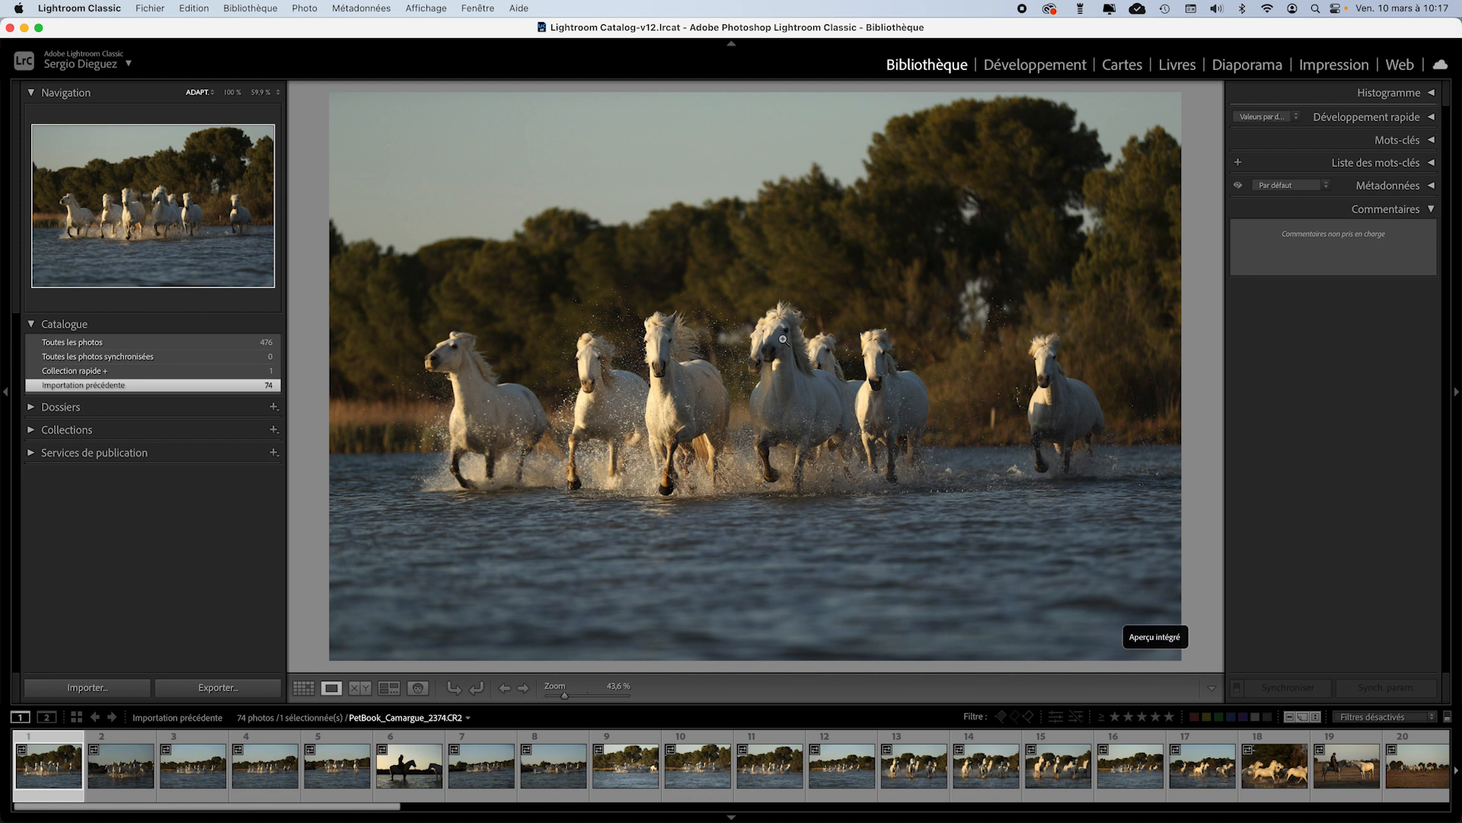
drag(670, 353, 705, 327)
click(705, 328)
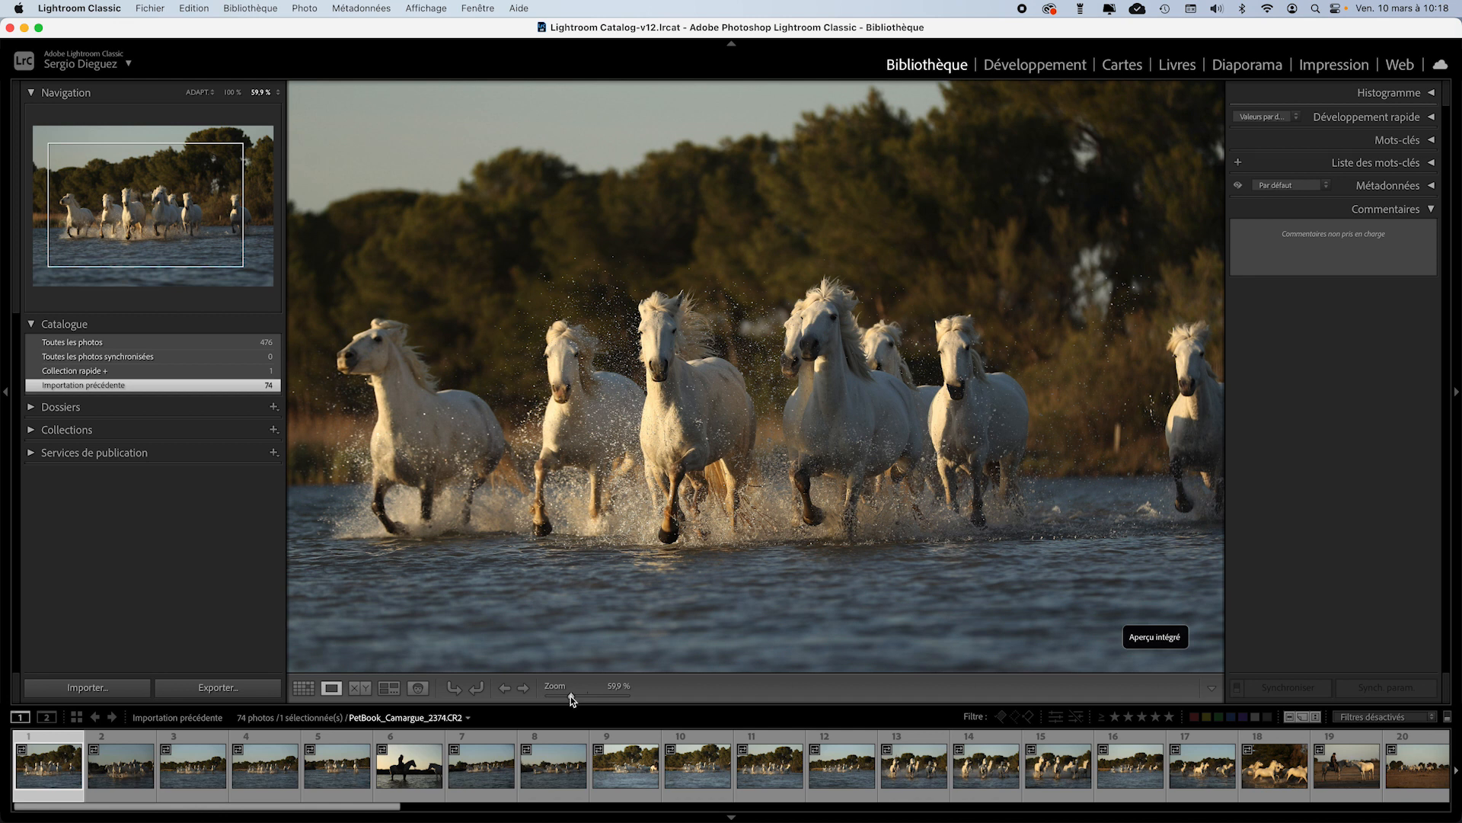
mouse_move(573, 699)
mouse_down()
mouse_move(596, 700)
mouse_move(568, 700)
mouse_up()
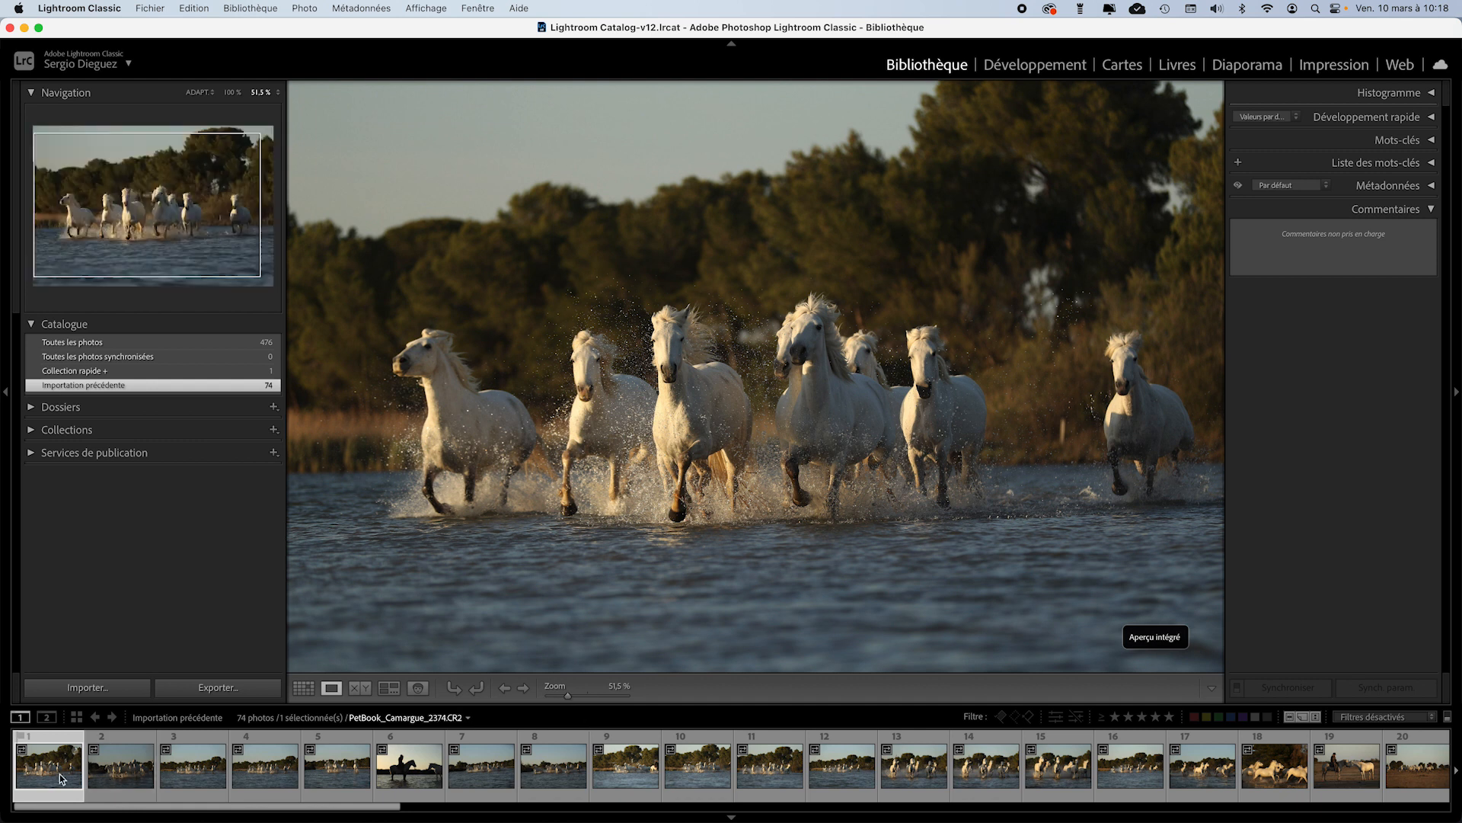
Compare the first five photos one after another in Loupe view, ending on the third
click(128, 778)
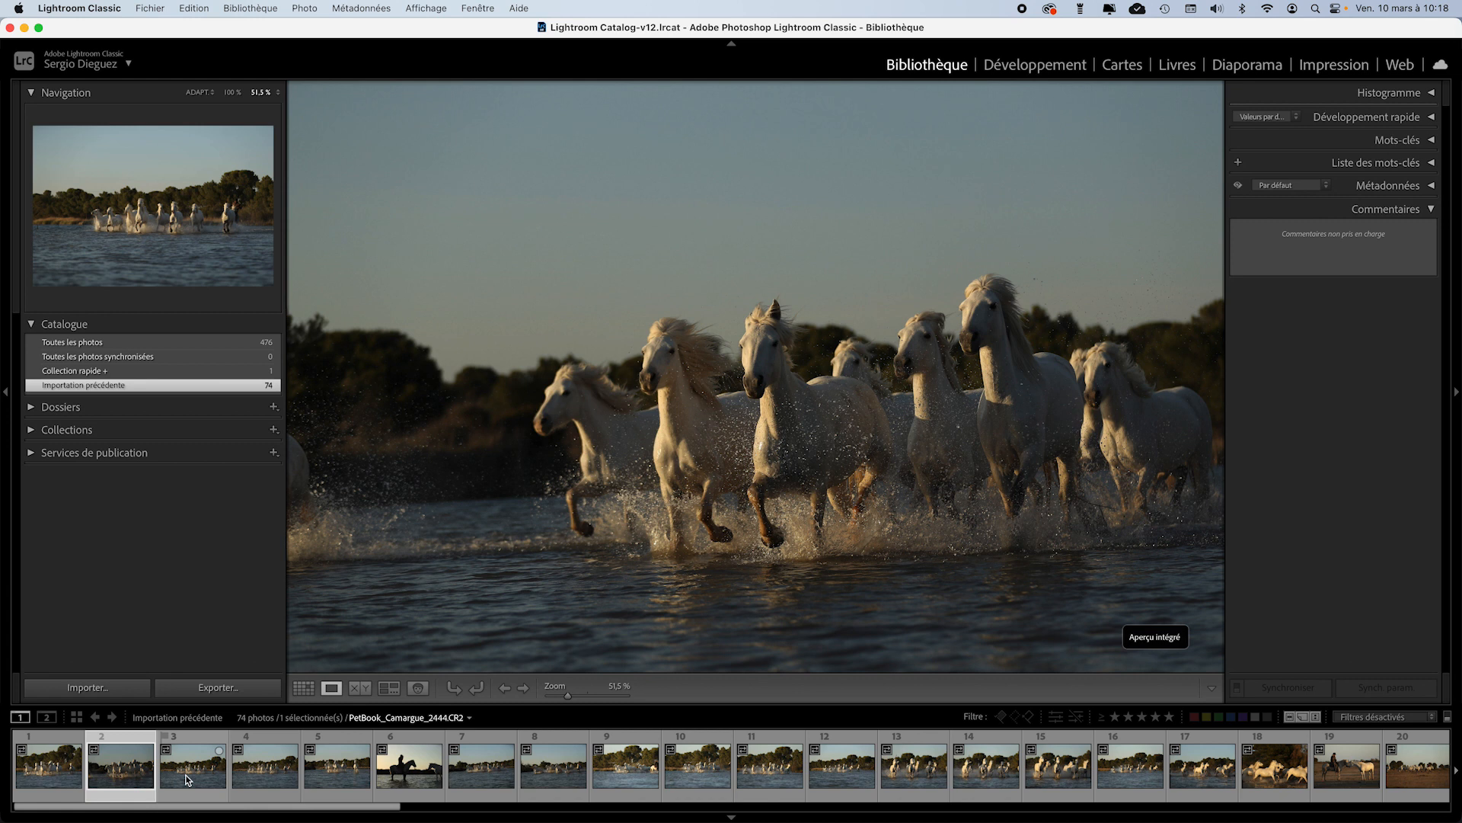
click(188, 778)
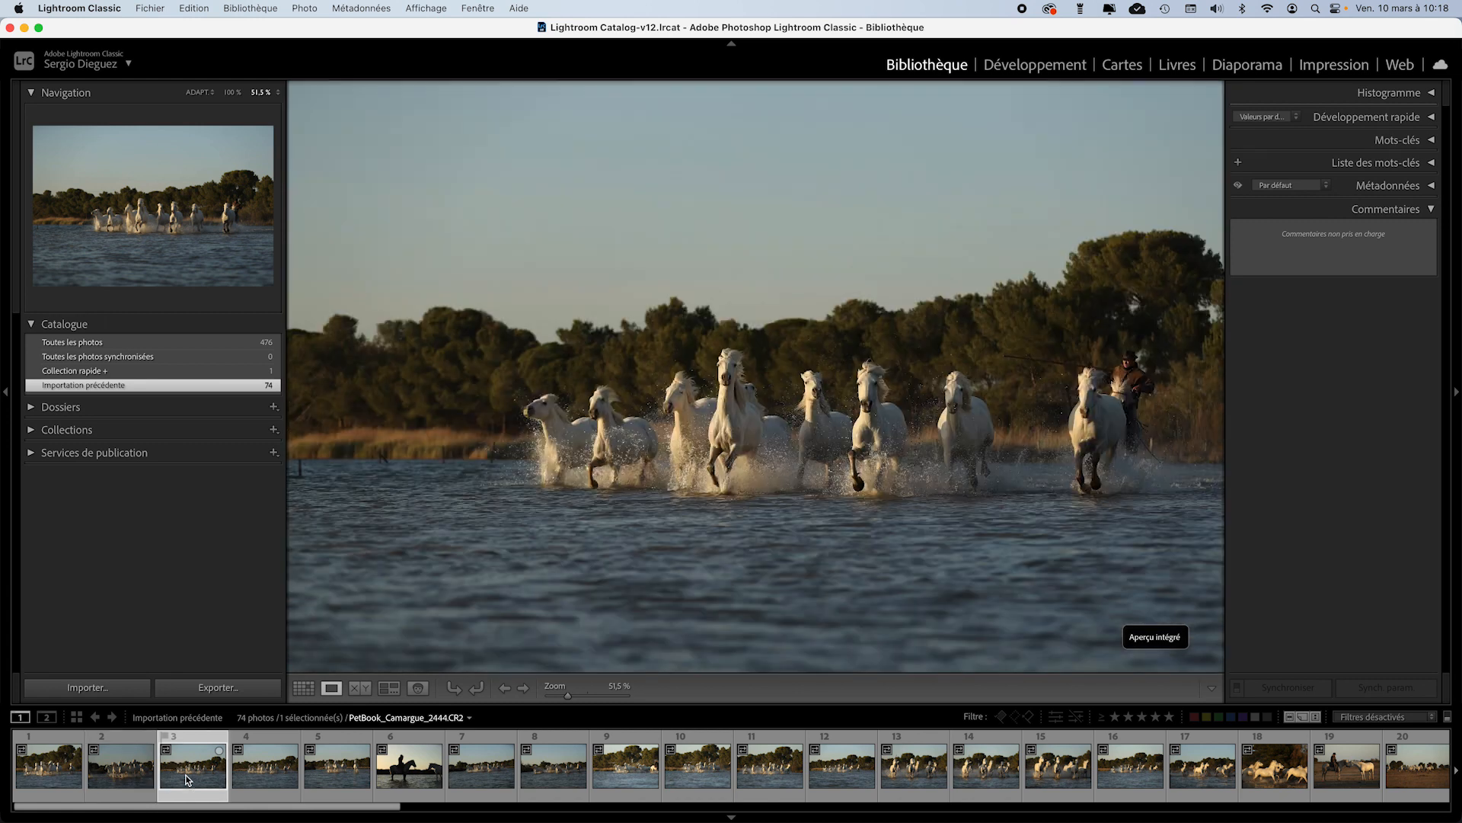
click(271, 777)
key(Right)
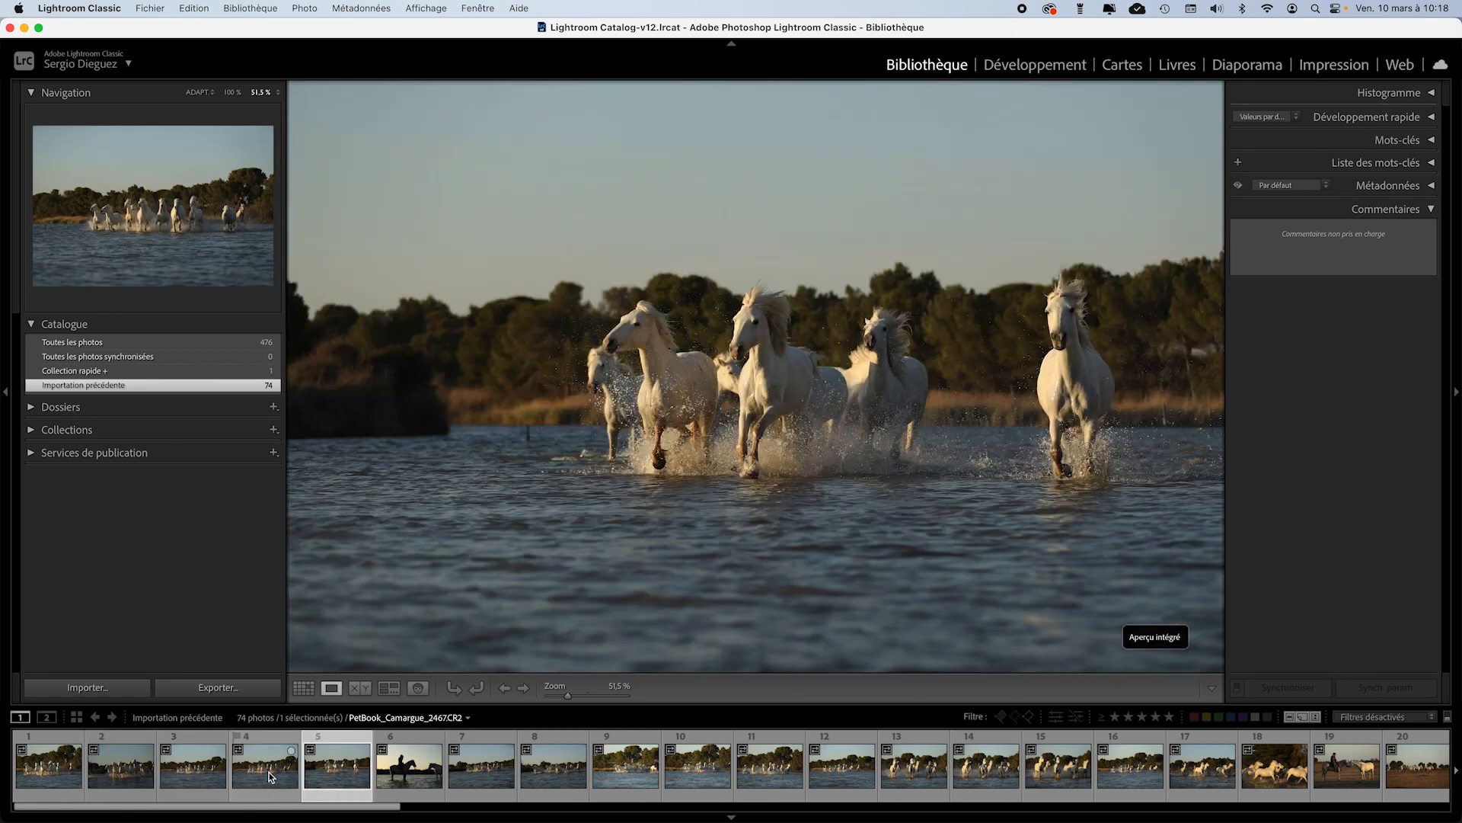
key(Left)
key(Left)
key(Left)
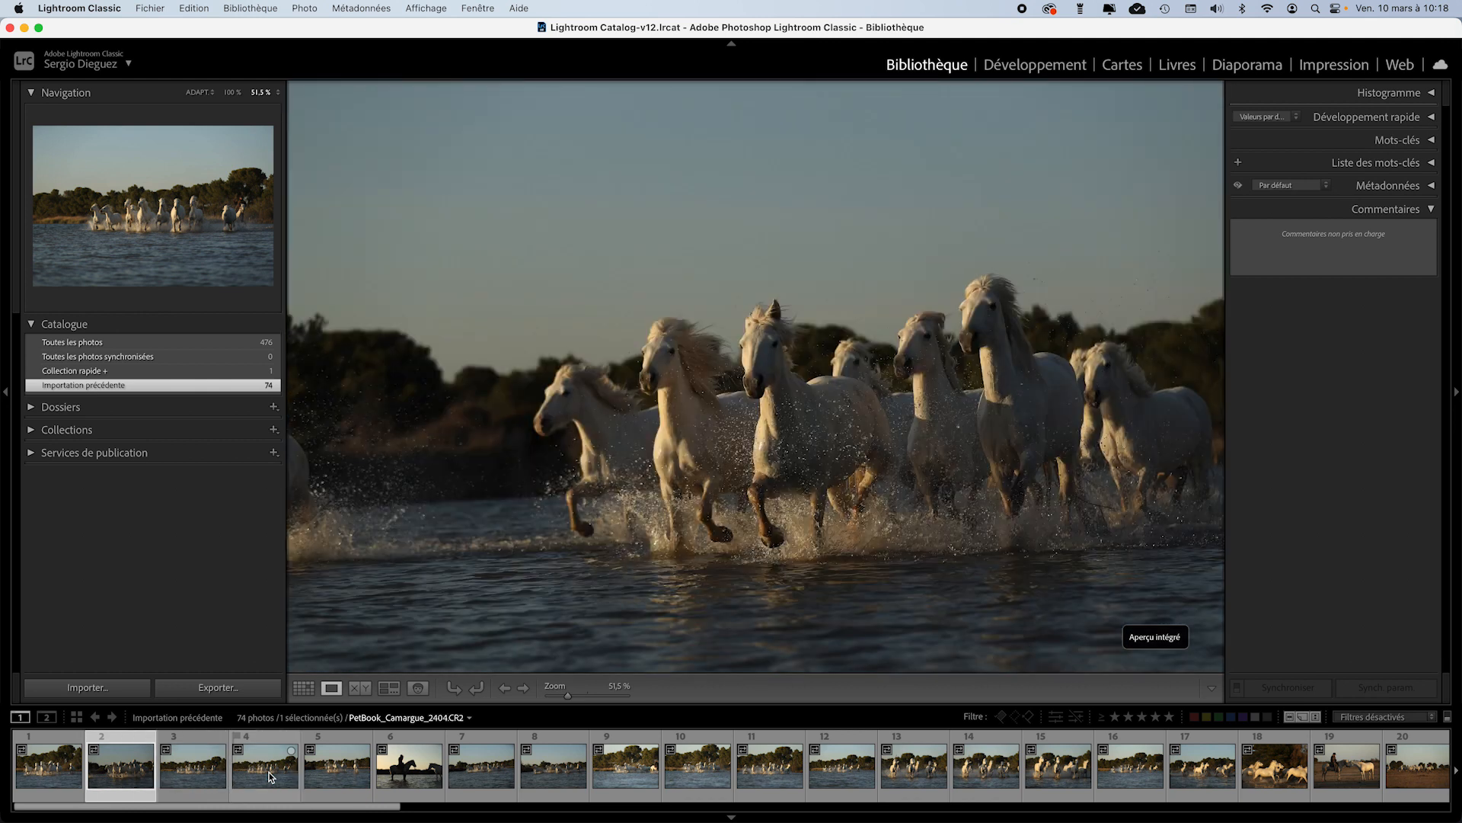
key(Left)
key(Right)
key(Right)
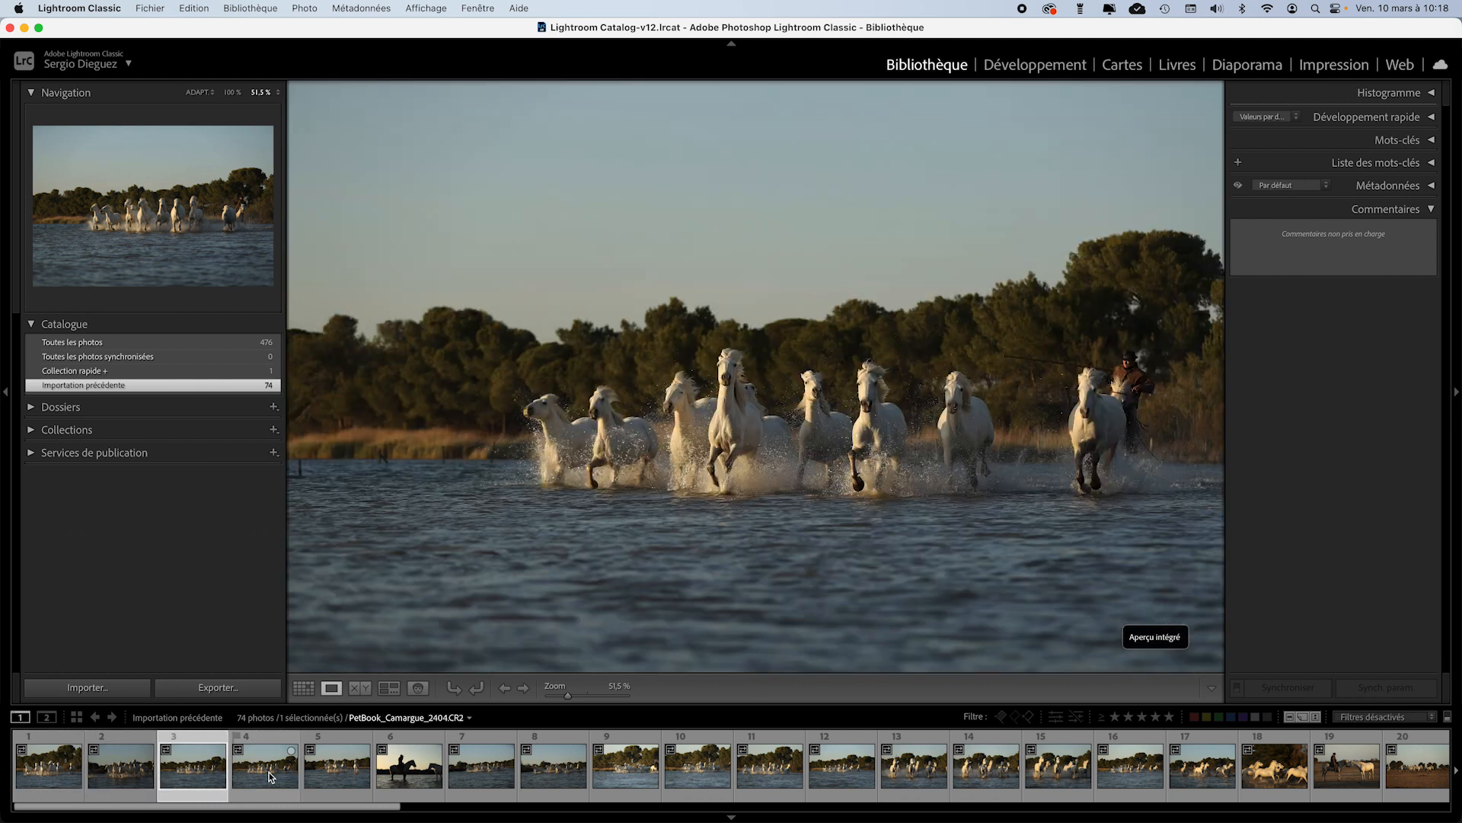
key(Right)
key(Left)
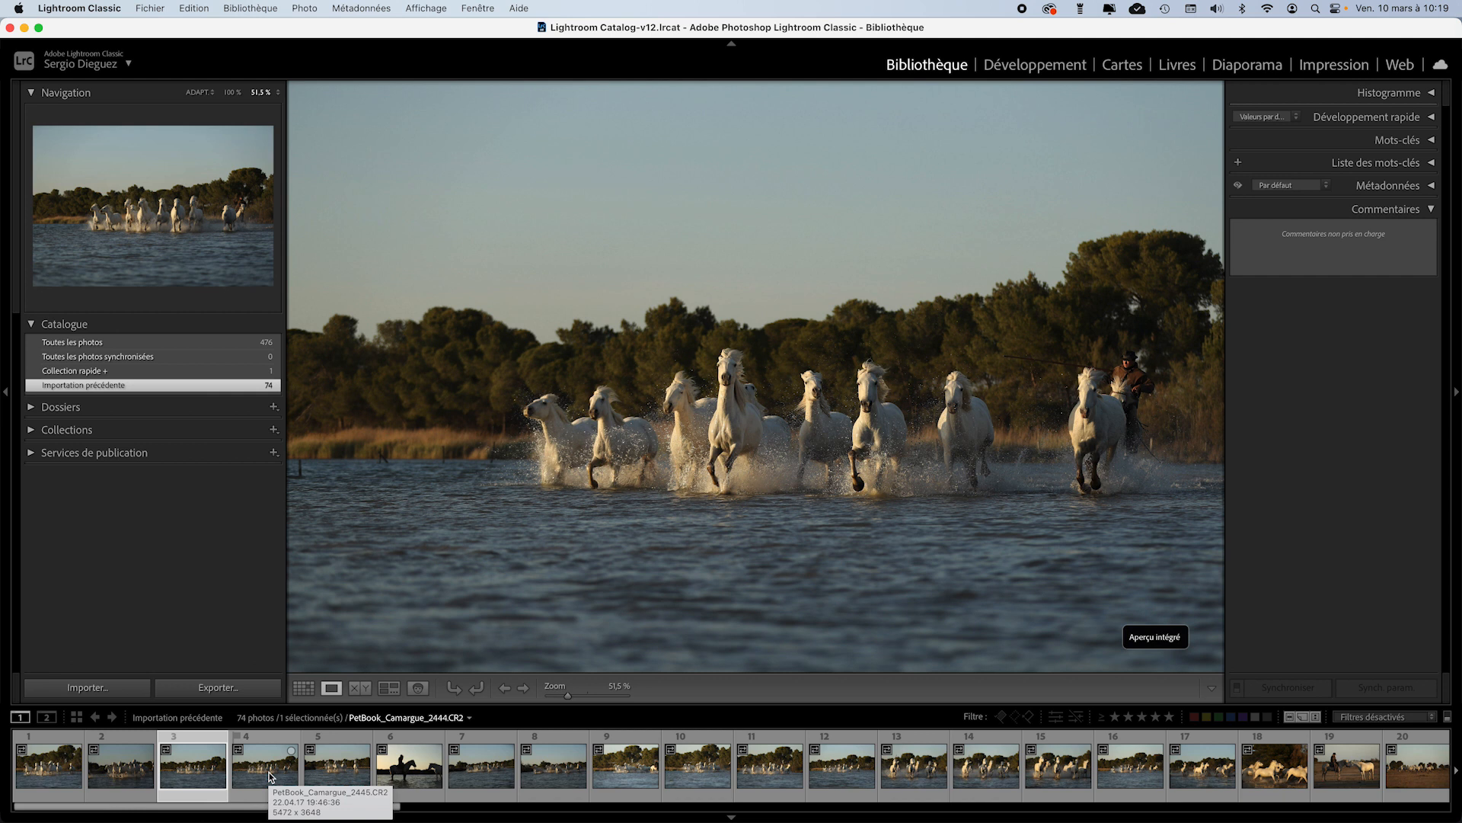
Rate the third and fifth photos one star, leaving the fourth unrated
key(1)
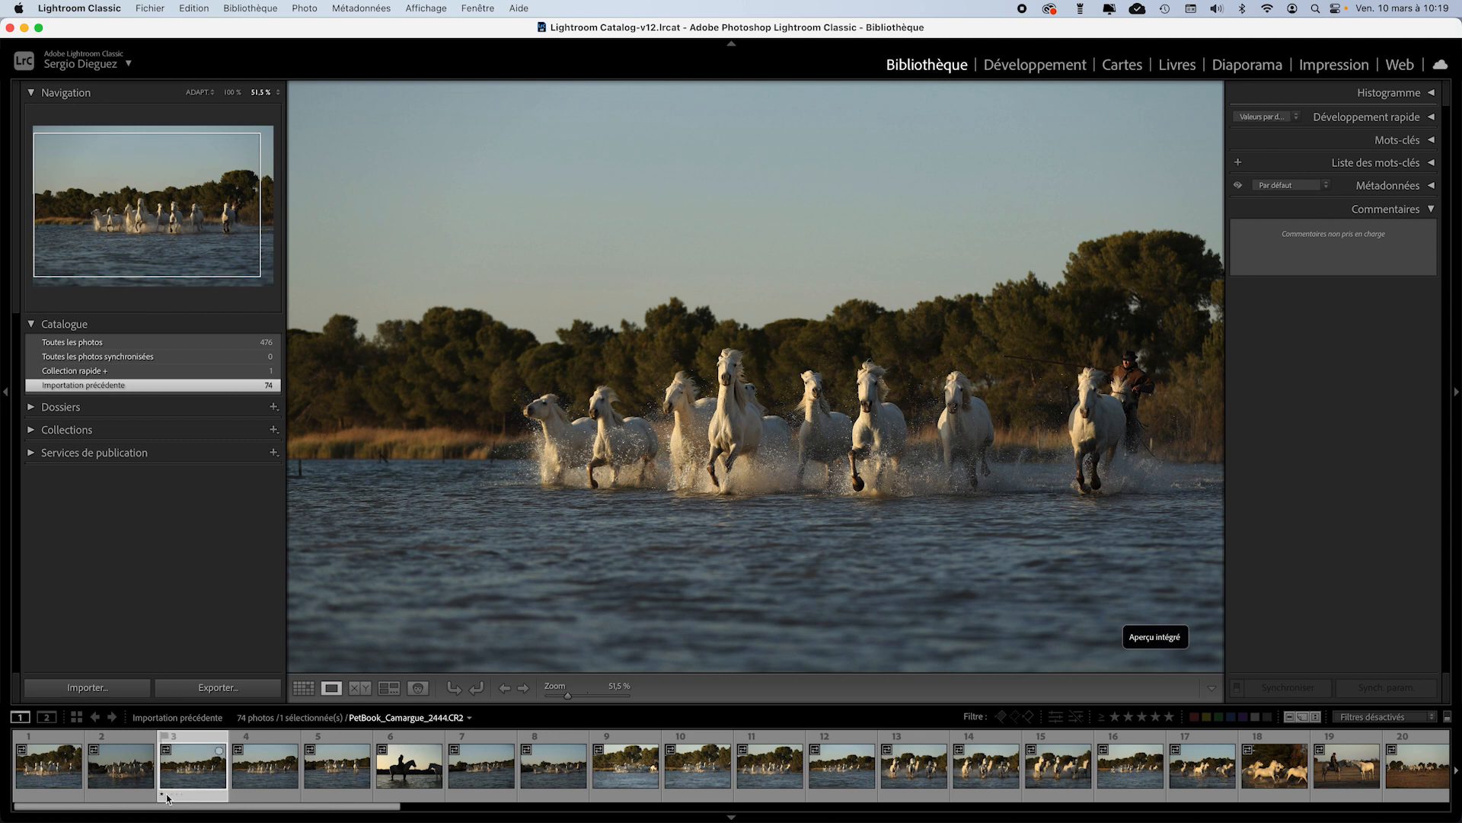
click(263, 770)
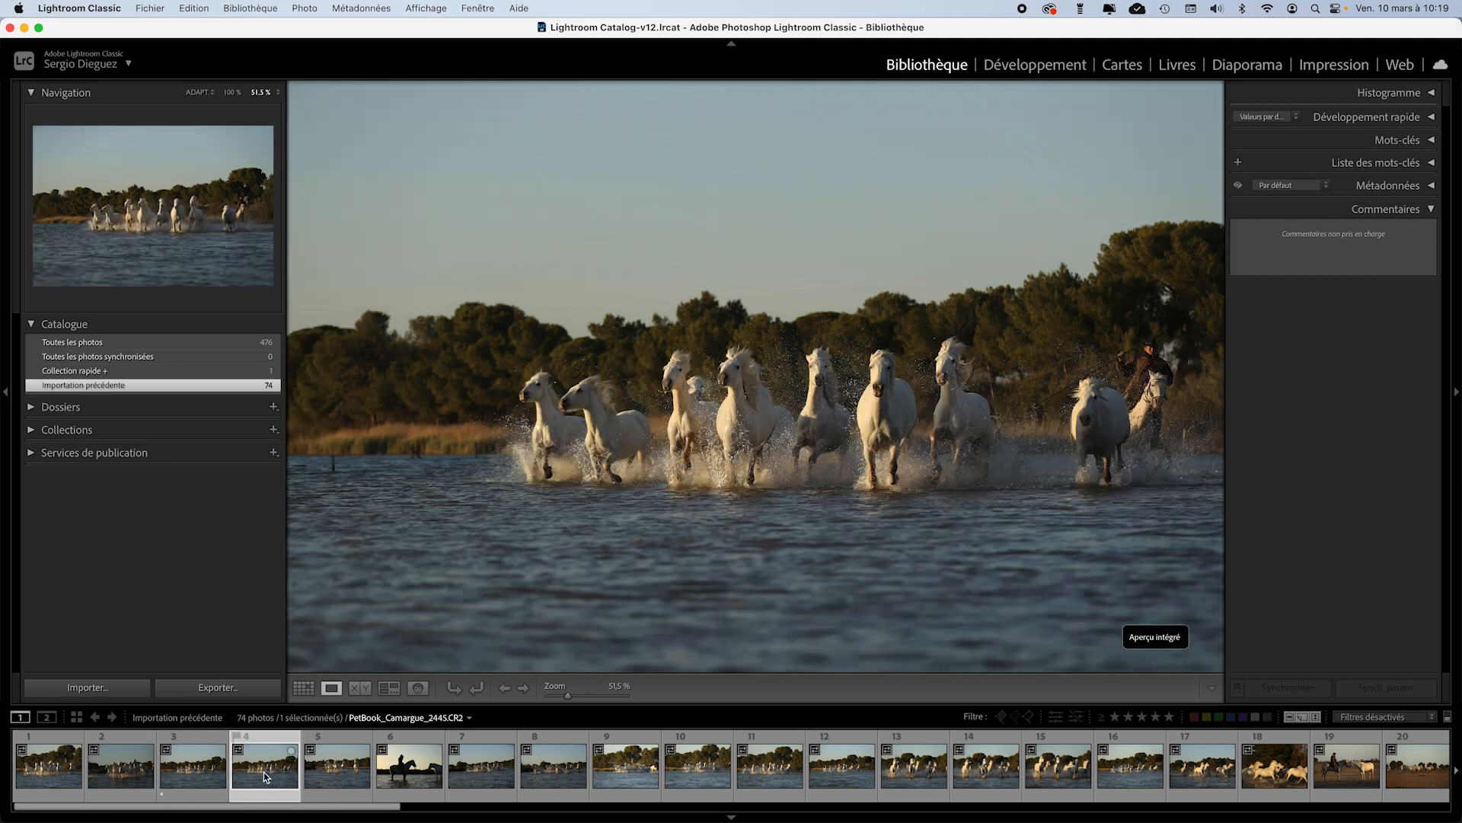
key(Right)
key(Right)
key(Left)
key(1)
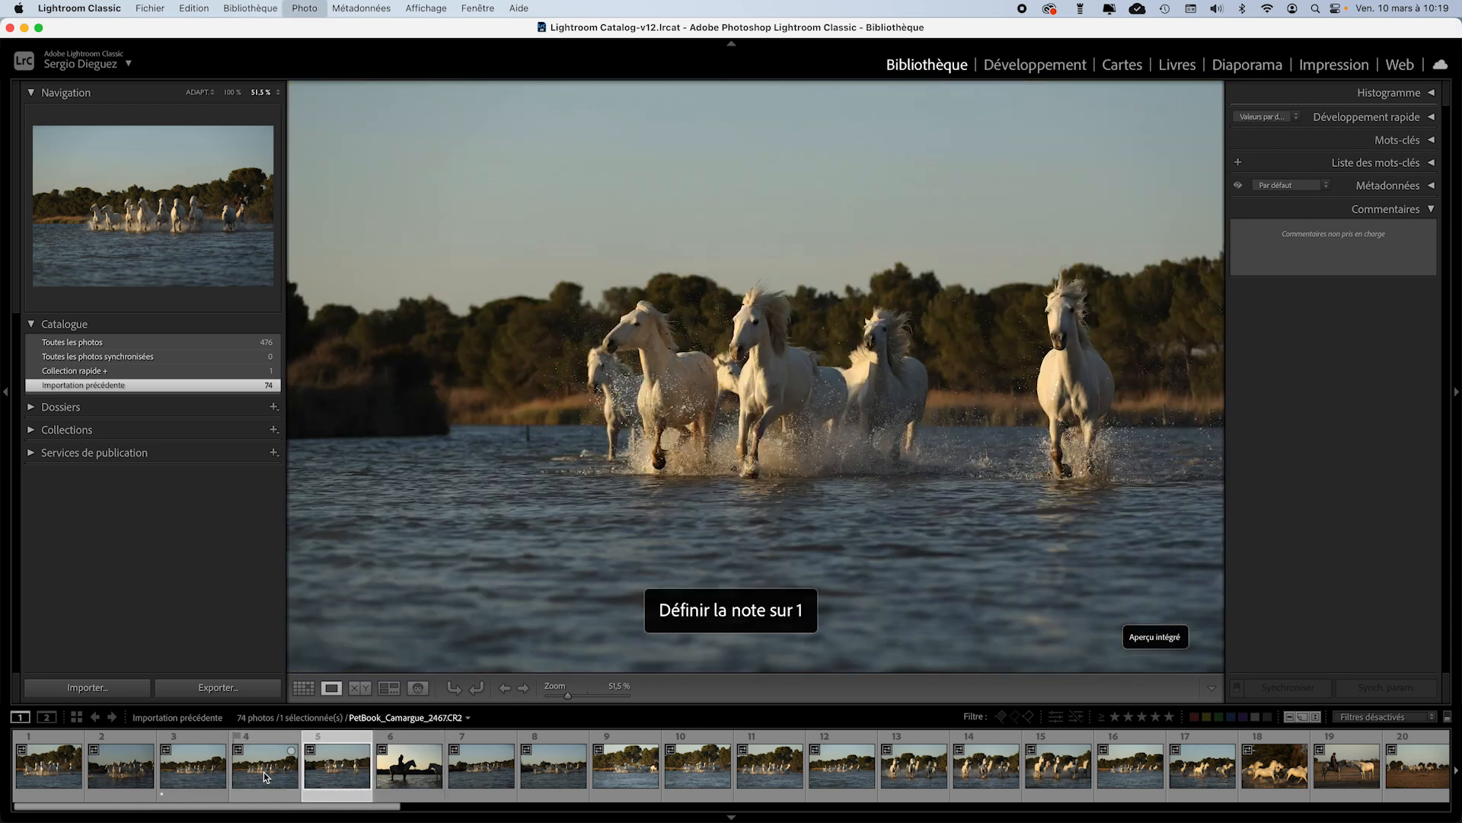
Continue through the series and rate photos 8, 10 and 11 one star
key(Right)
key(Right)
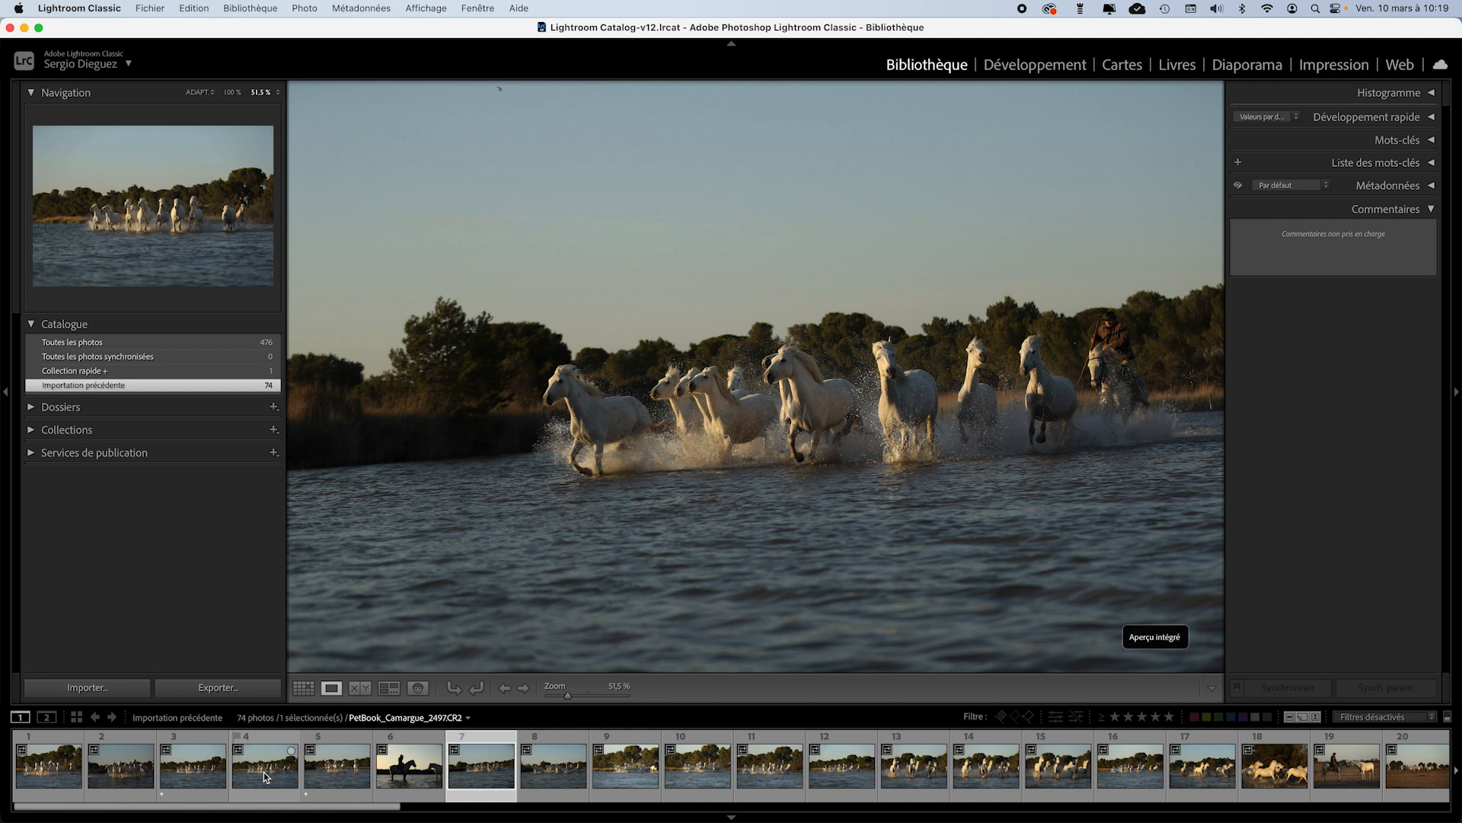
key(Right)
key(1)
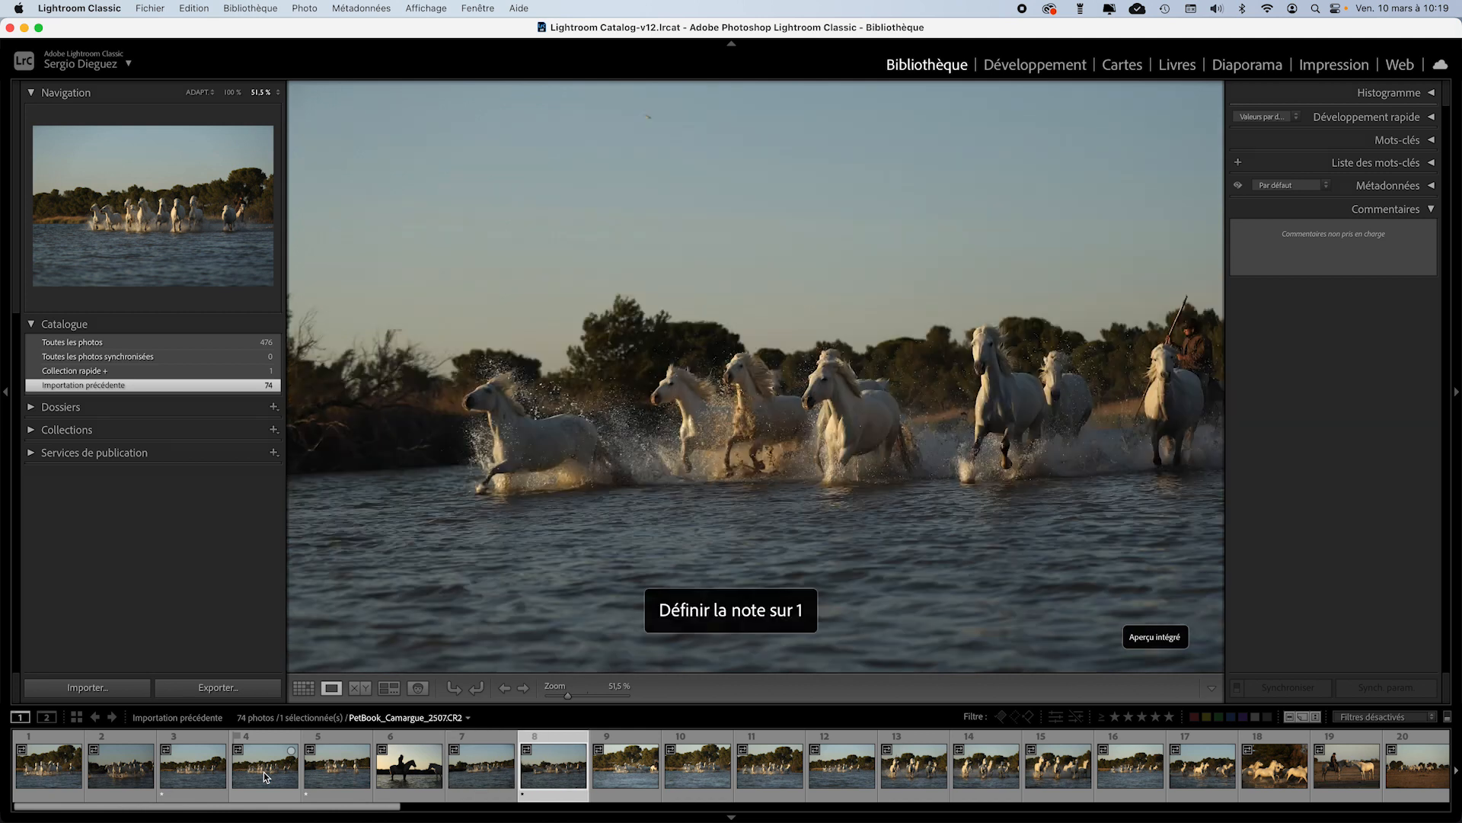
key(Right)
key(Right)
key(1)
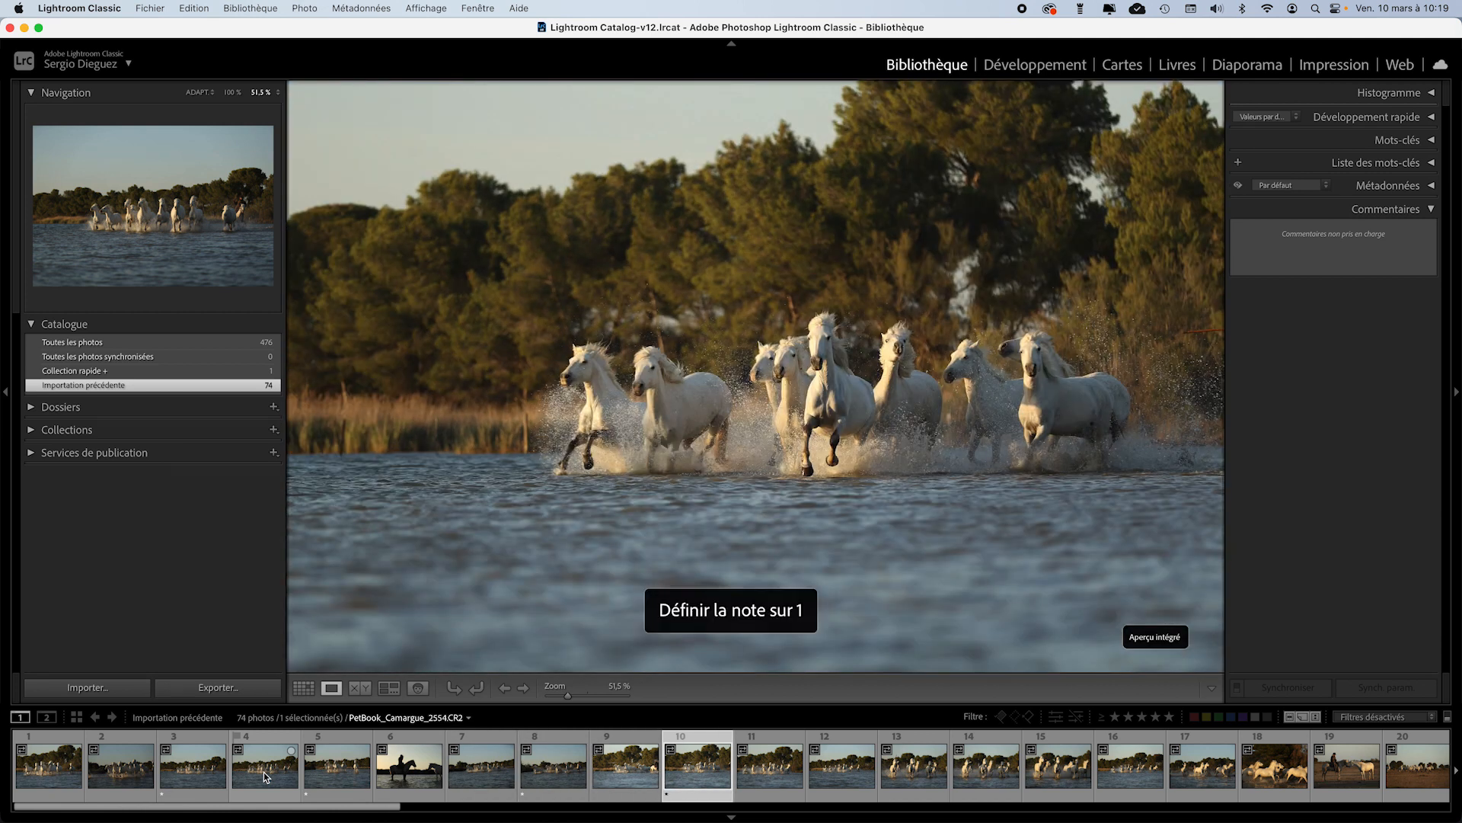
key(Right)
key(Right)
key(Left)
key(1)
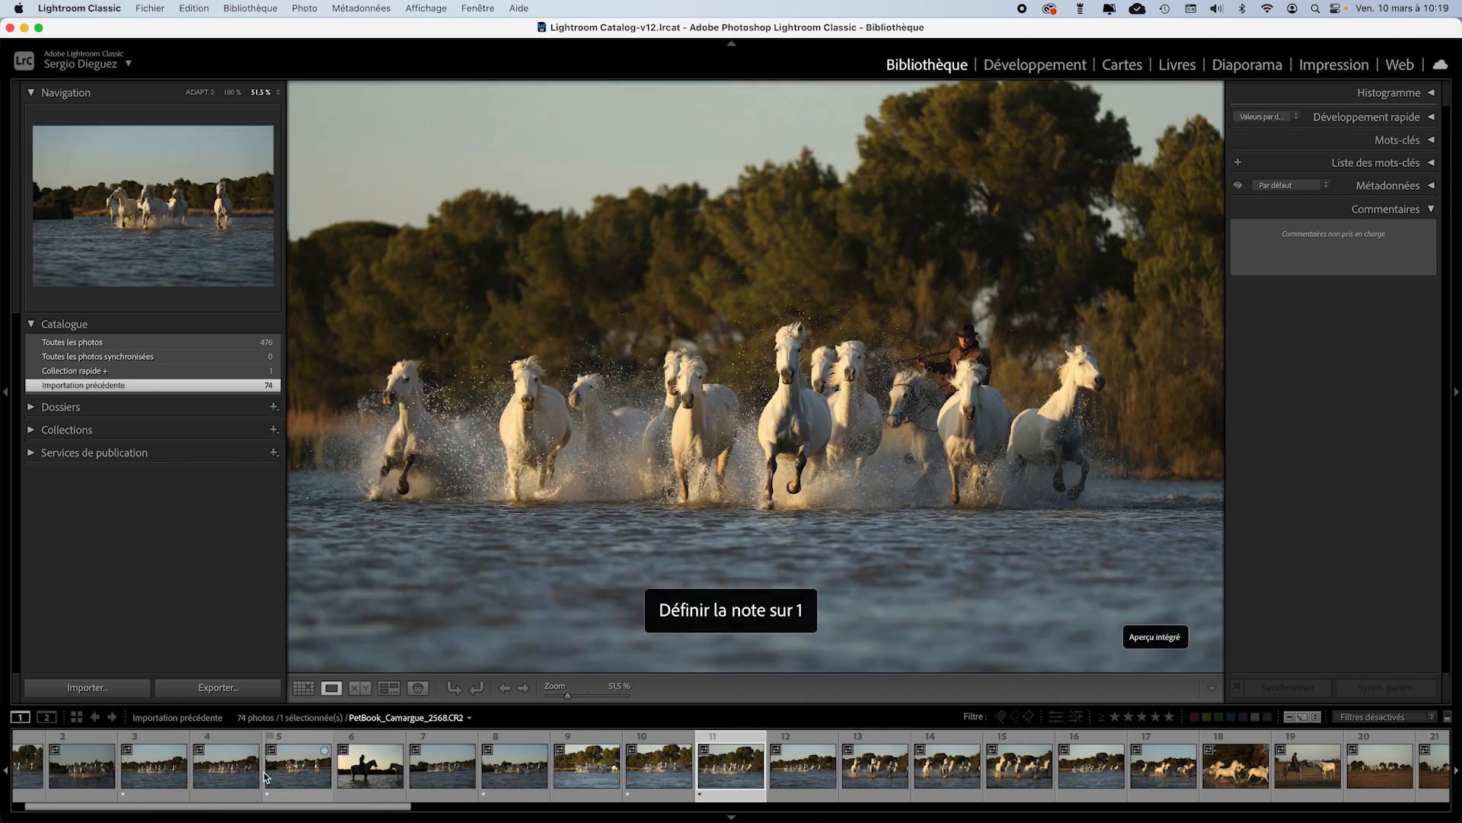
Review photos 12 to 19 in sequence and rate photos 16 and 19 one star
key(Right)
key(Right)
key(Right)
key(Right)
key(Right)
key(Right)
key(Right)
key(Right)
key(Right)
key(Right)
key(Right)
key(Right)
key(Right)
key(Right)
key(Right)
key(Right)
key(Right)
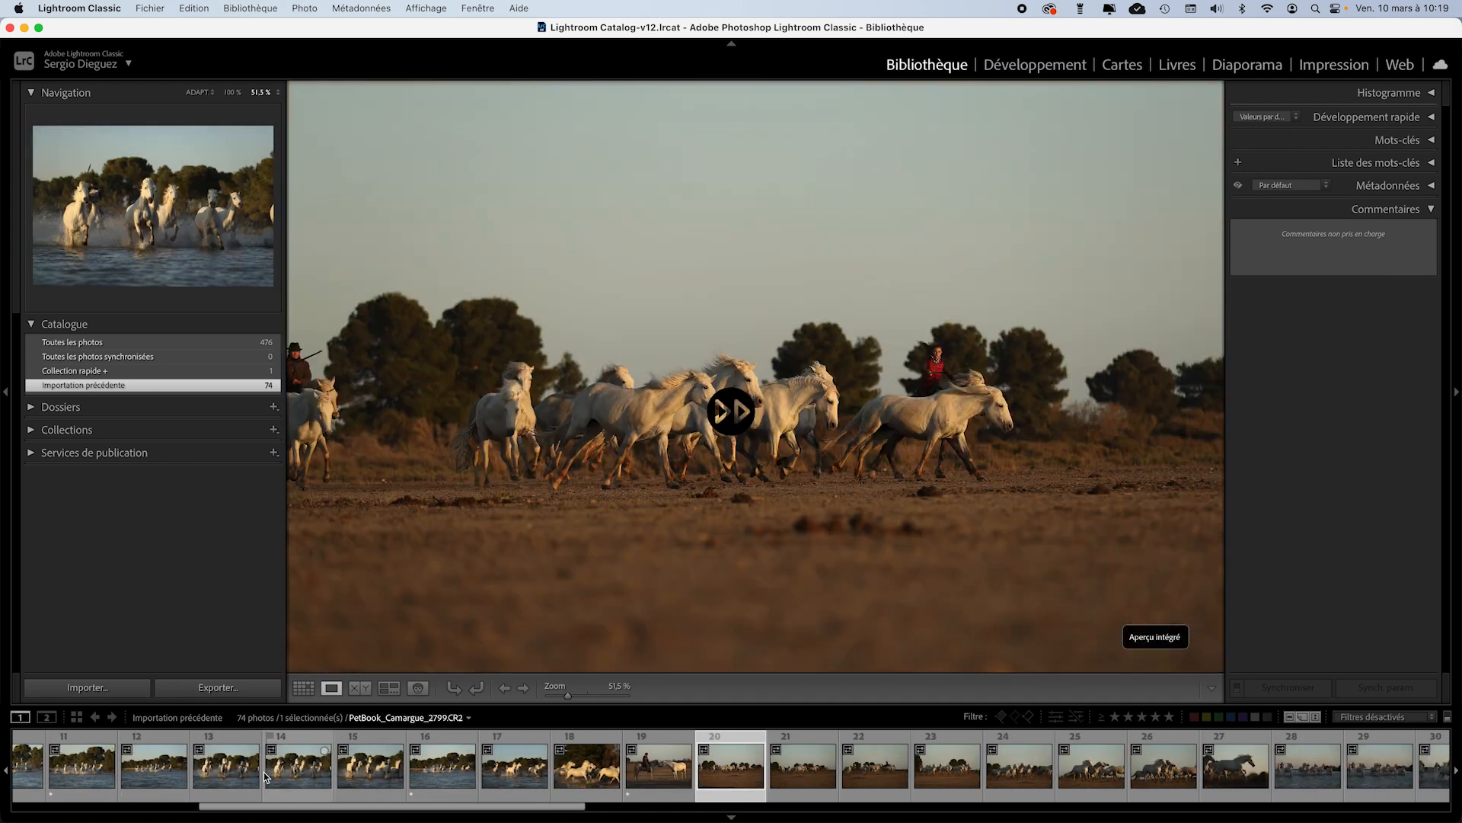
Review the photos from 20 to 28 and rate photos 20, 21, 24 and 27 one star
key(Right)
key(Right)
key(Right)
key(Right)
key(Right)
key(Right)
key(Right)
key(Right)
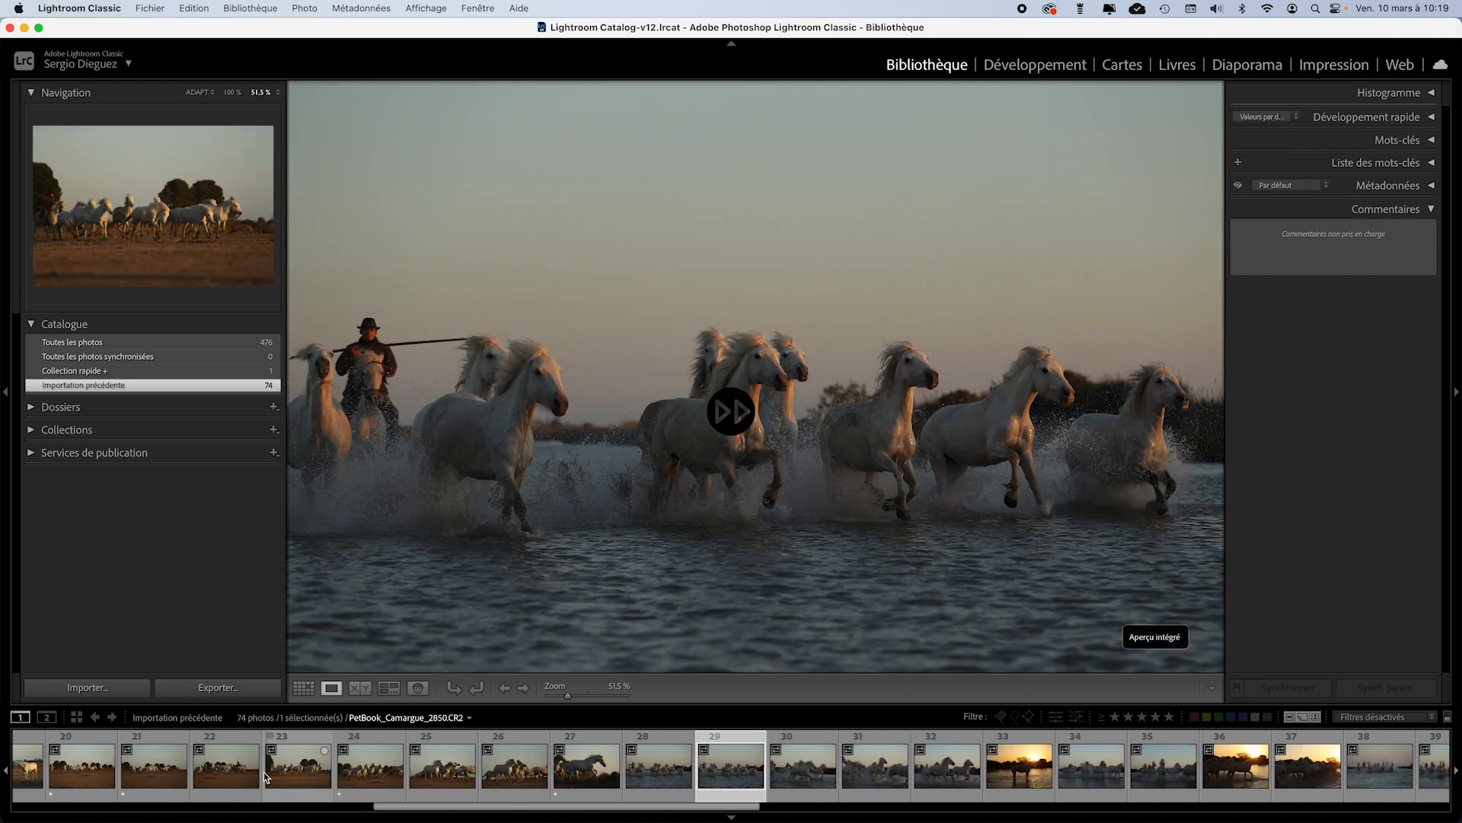
Rate photos 29 and 36 one star, leaving the photos between them unrated
key(1)
key(Right)
key(Right)
key(Right)
key(Right)
key(1)
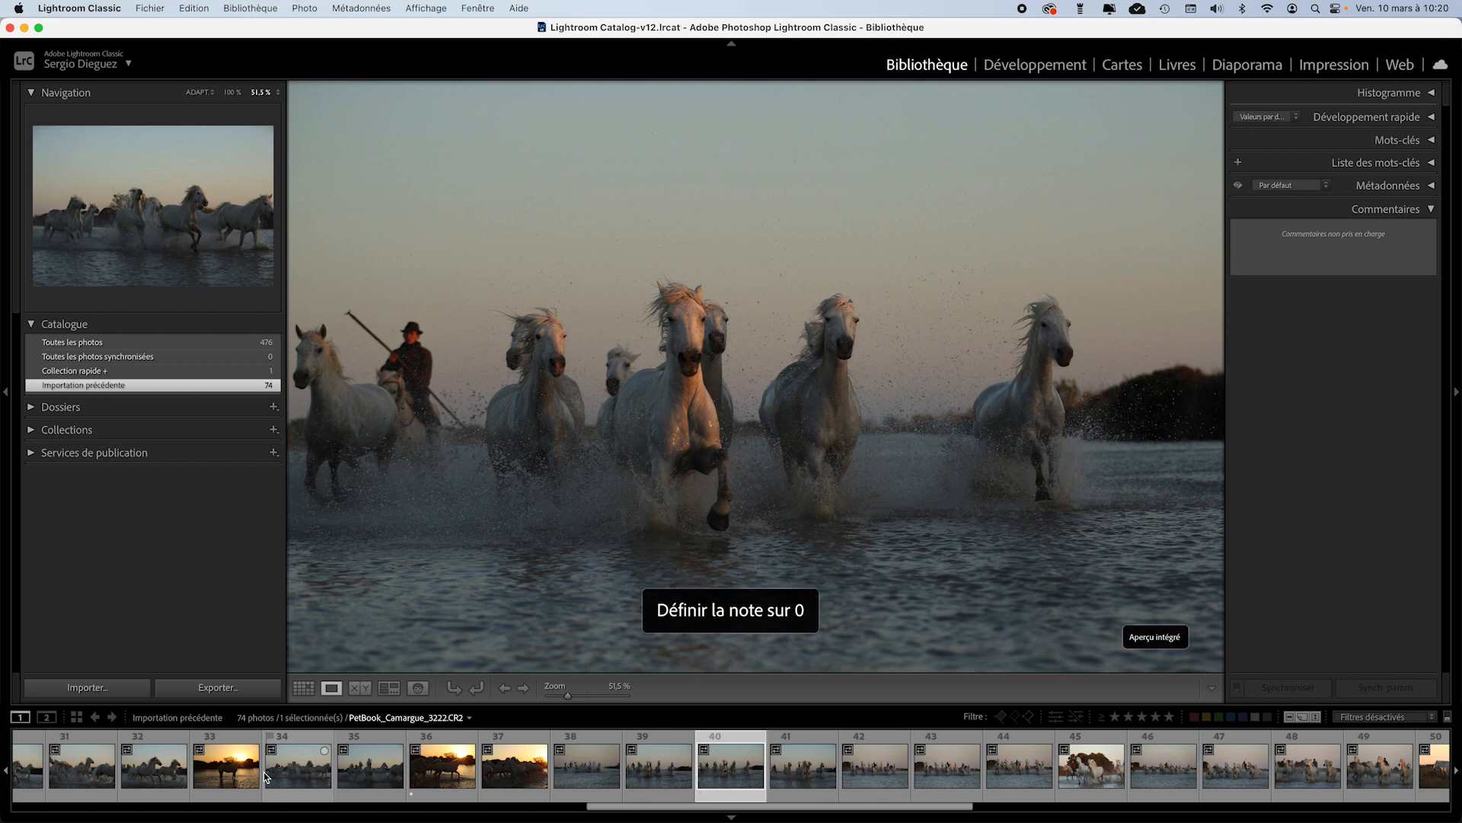
Continue through the series up to photo 54 and rate photos 51, 53 and 54 one star
key(Right)
key(Right)
key(Right)
key(Right)
key(Right)
key(Right)
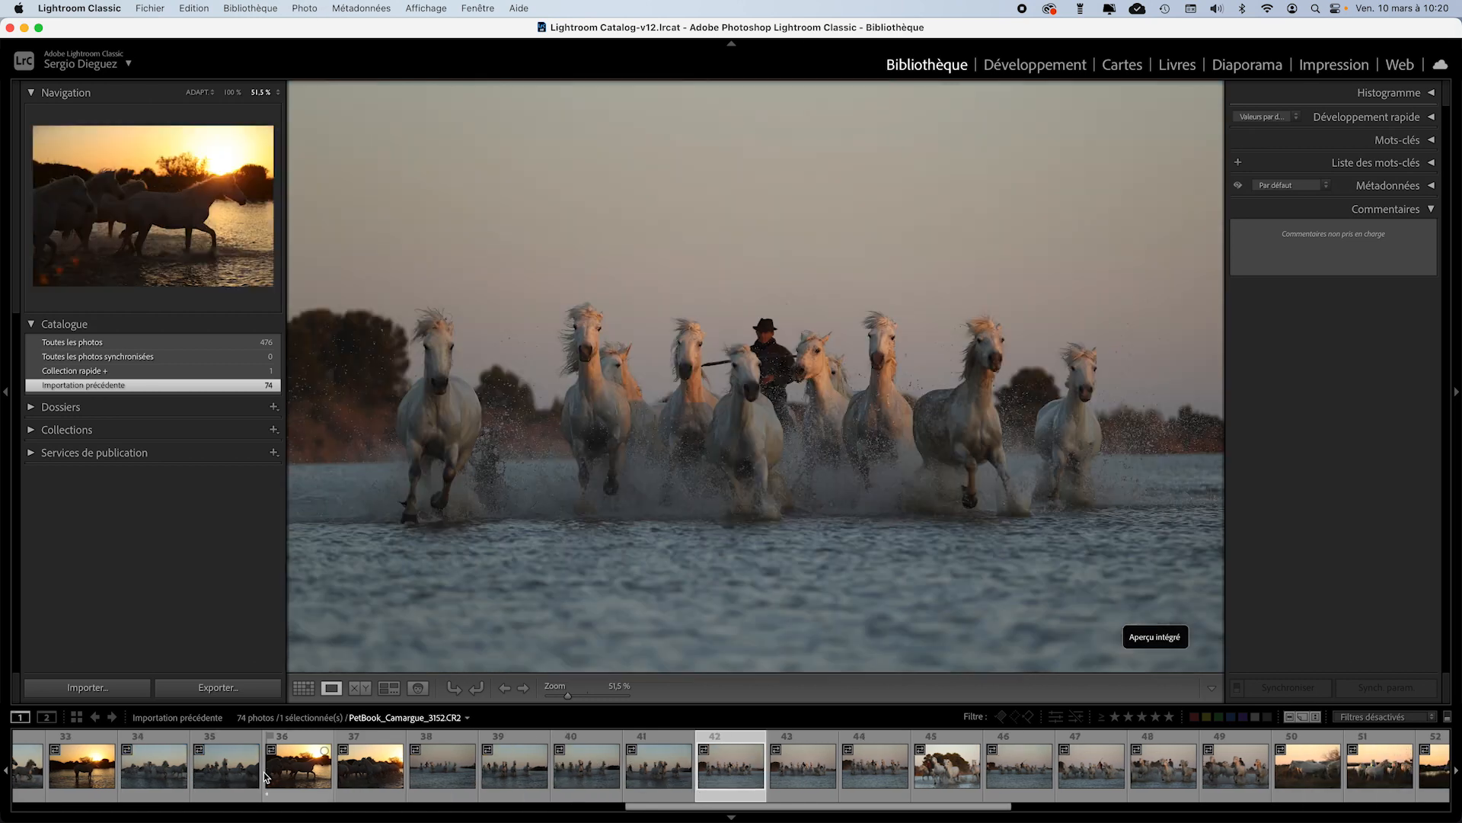
key(Right)
key(Right)
key(Right)
key(Right)
key(Right)
key(1)
key(Right)
key(Right)
key(1)
key(Right)
key(1)
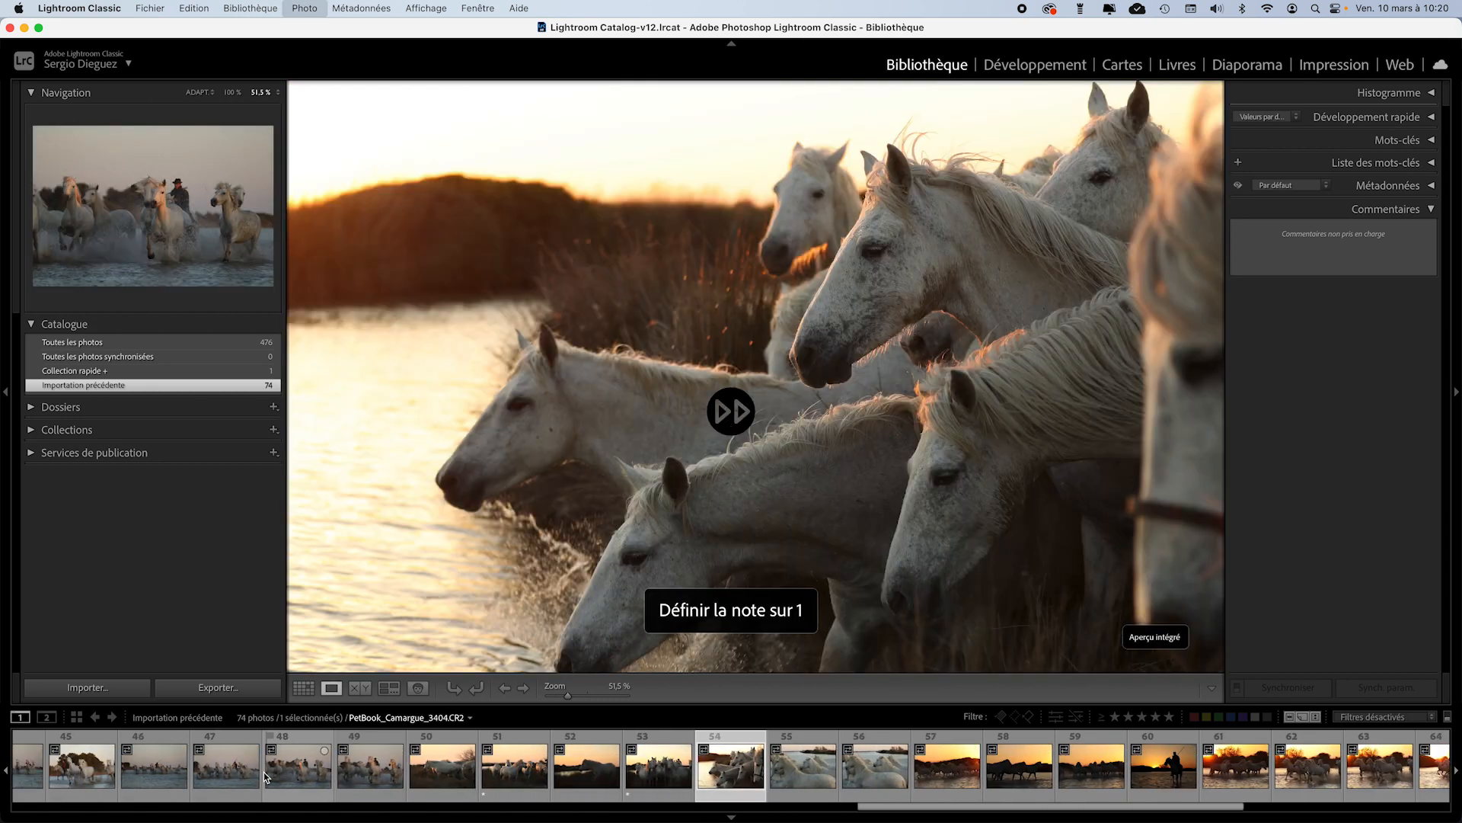
Review the photos after 54 and rate photos 63, 64 and 65 one star
key(Right)
key(Right)
key(Right)
key(Right)
key(Right)
key(Right)
key(Right)
key(Right)
key(Right)
key(1)
key(Right)
key(1)
key(Right)
key(1)
Go through the remaining photos to the end and rate photos 67, 68 and 74 one star
key(Right)
key(Right)
key(1)
key(Right)
key(1)
key(Right)
key(Right)
key(Right)
key(Right)
key(Right)
key(Right)
key(1)
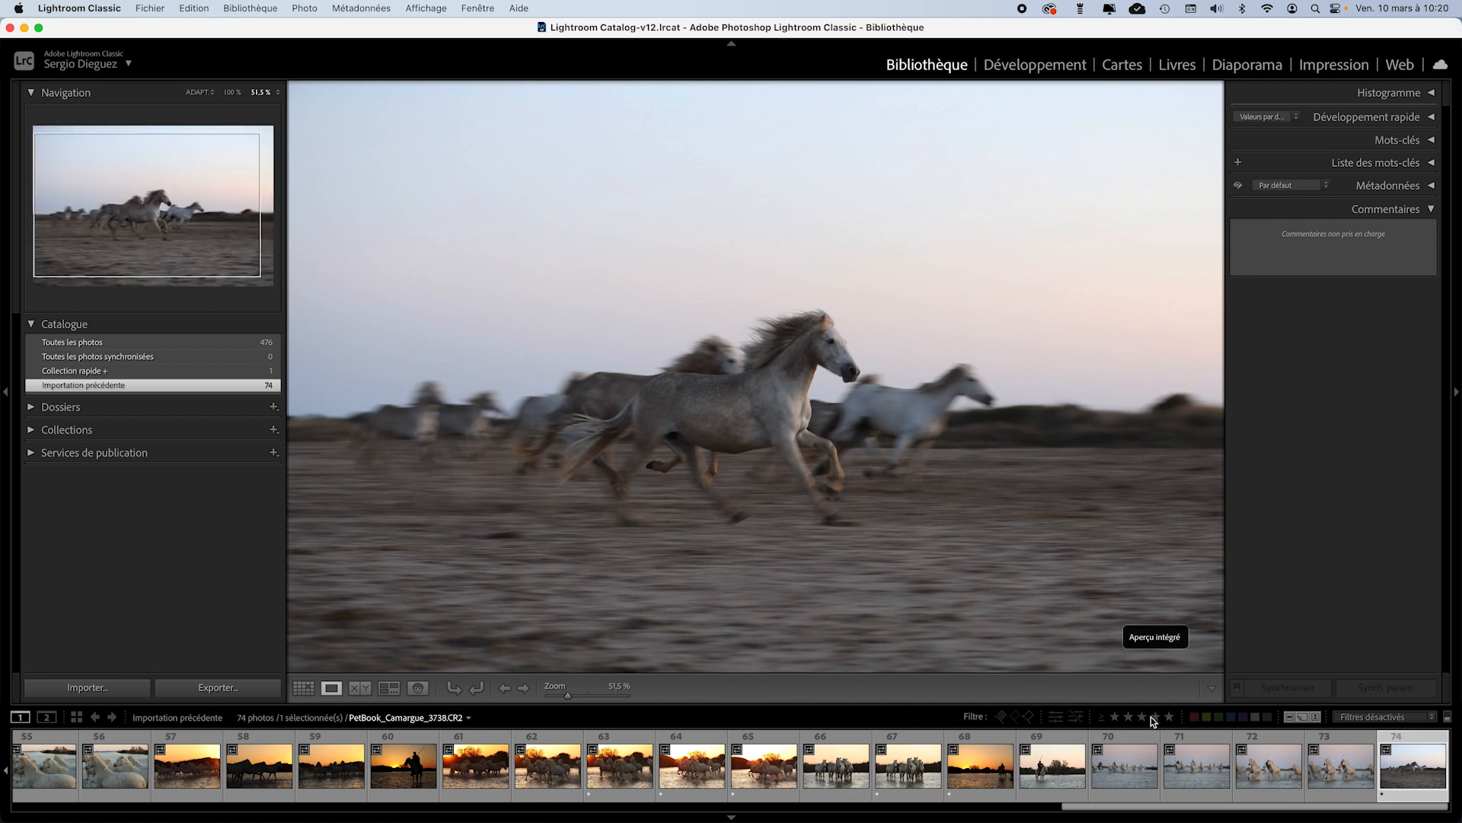
Filter the filmstrip to show only the photos whose rating is equal to one star
click(1102, 724)
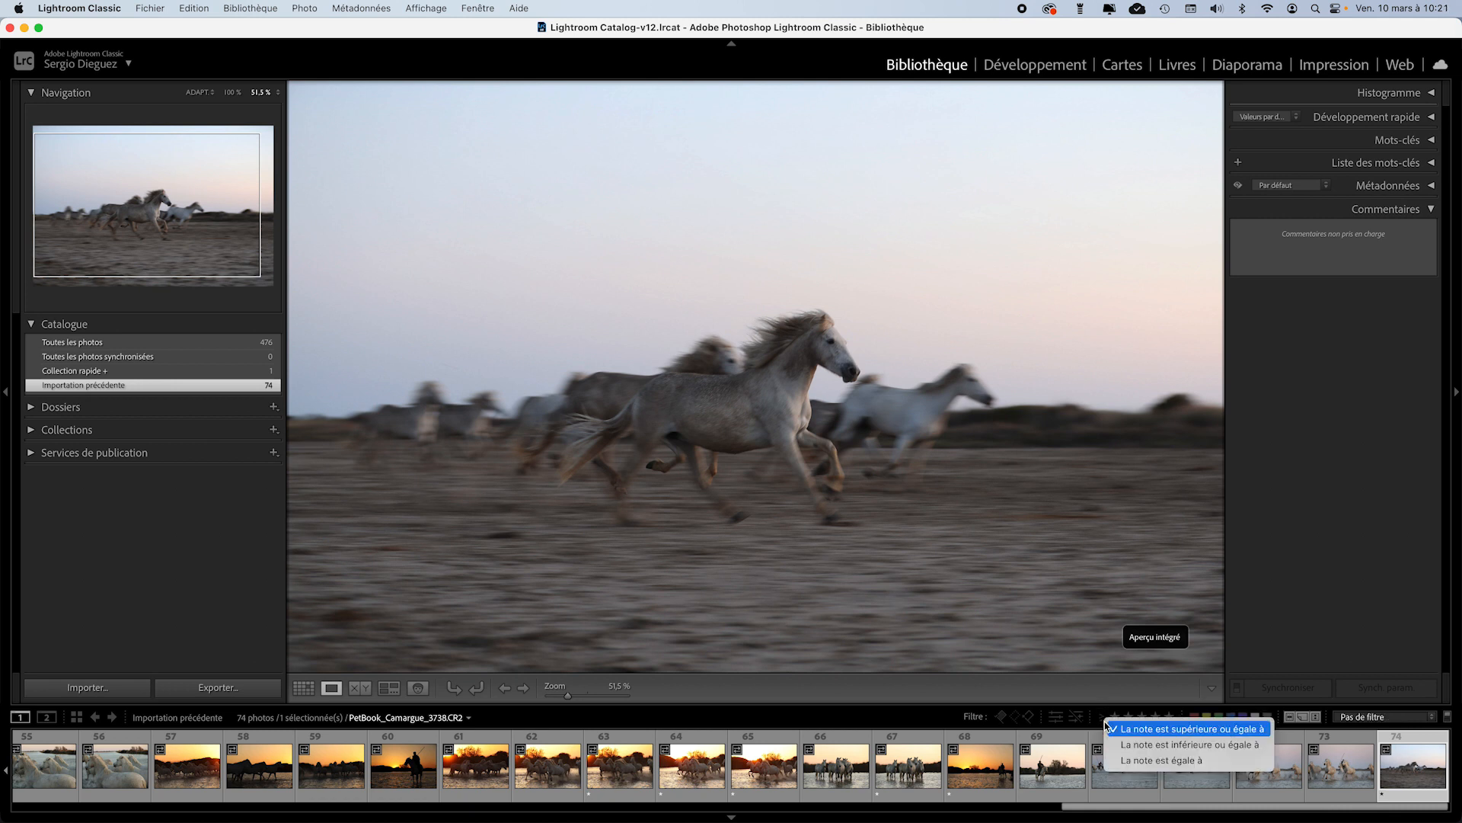
click(1140, 747)
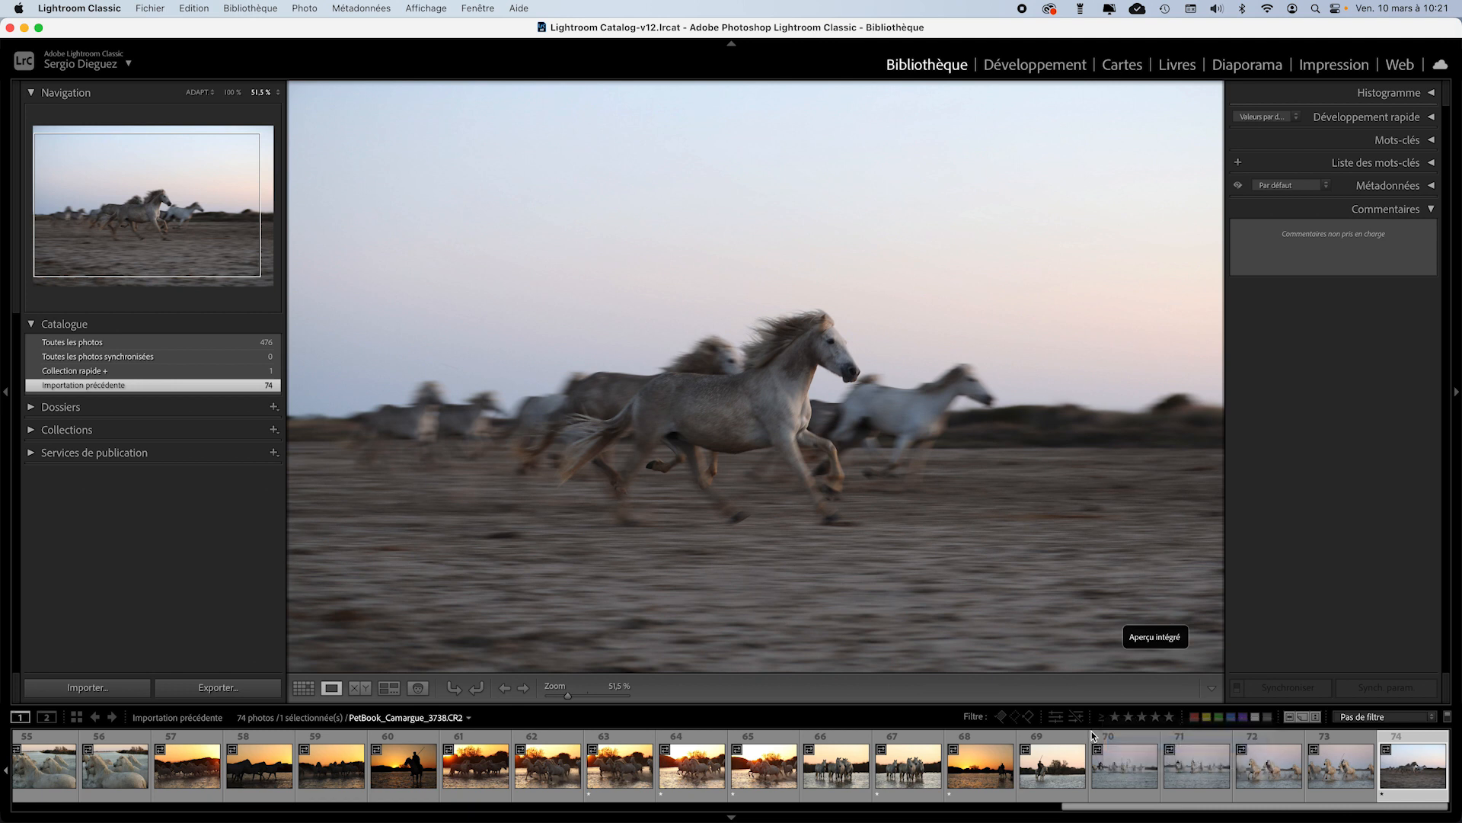
click(1105, 722)
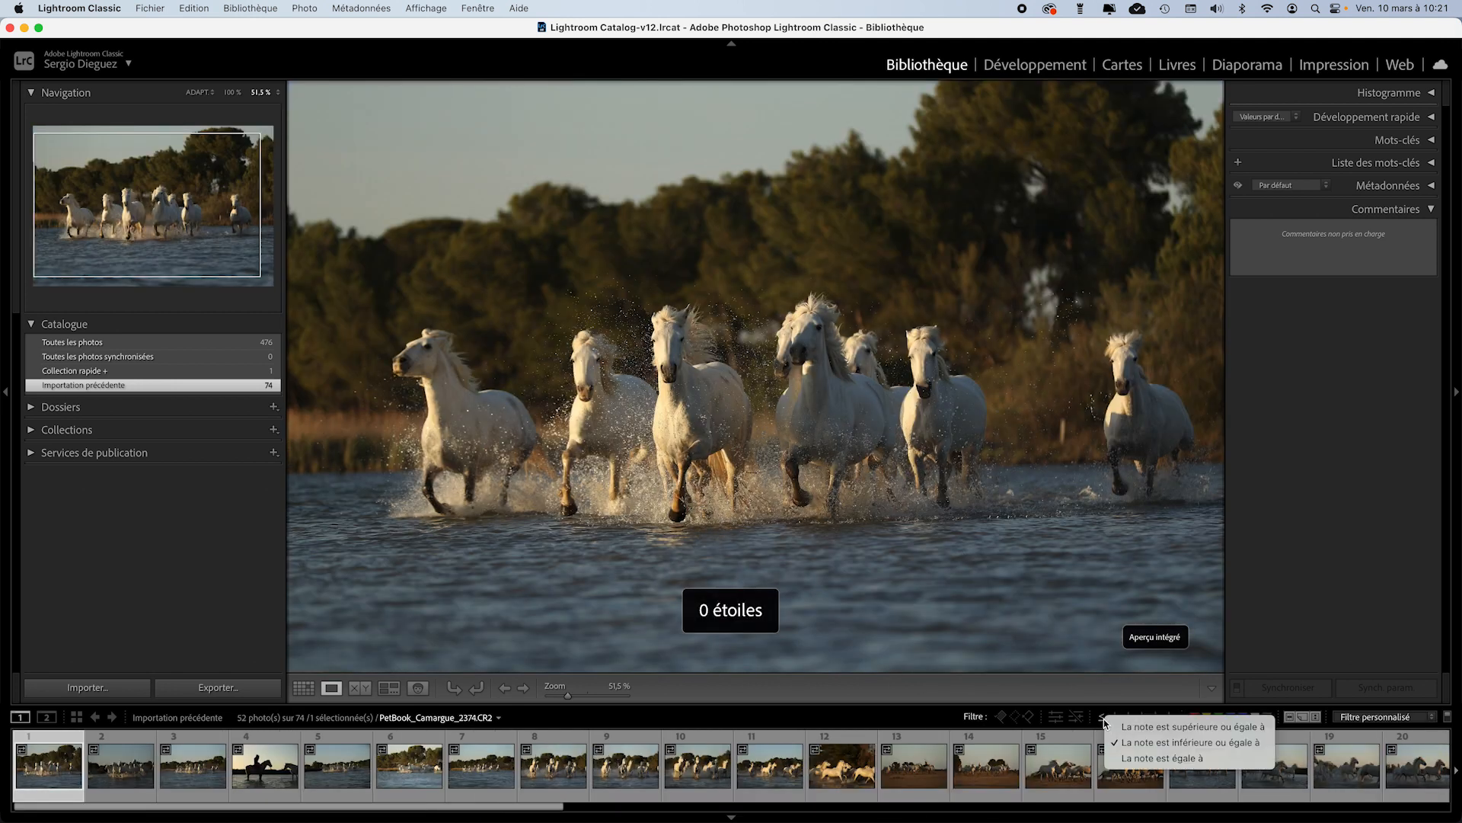
click(1135, 758)
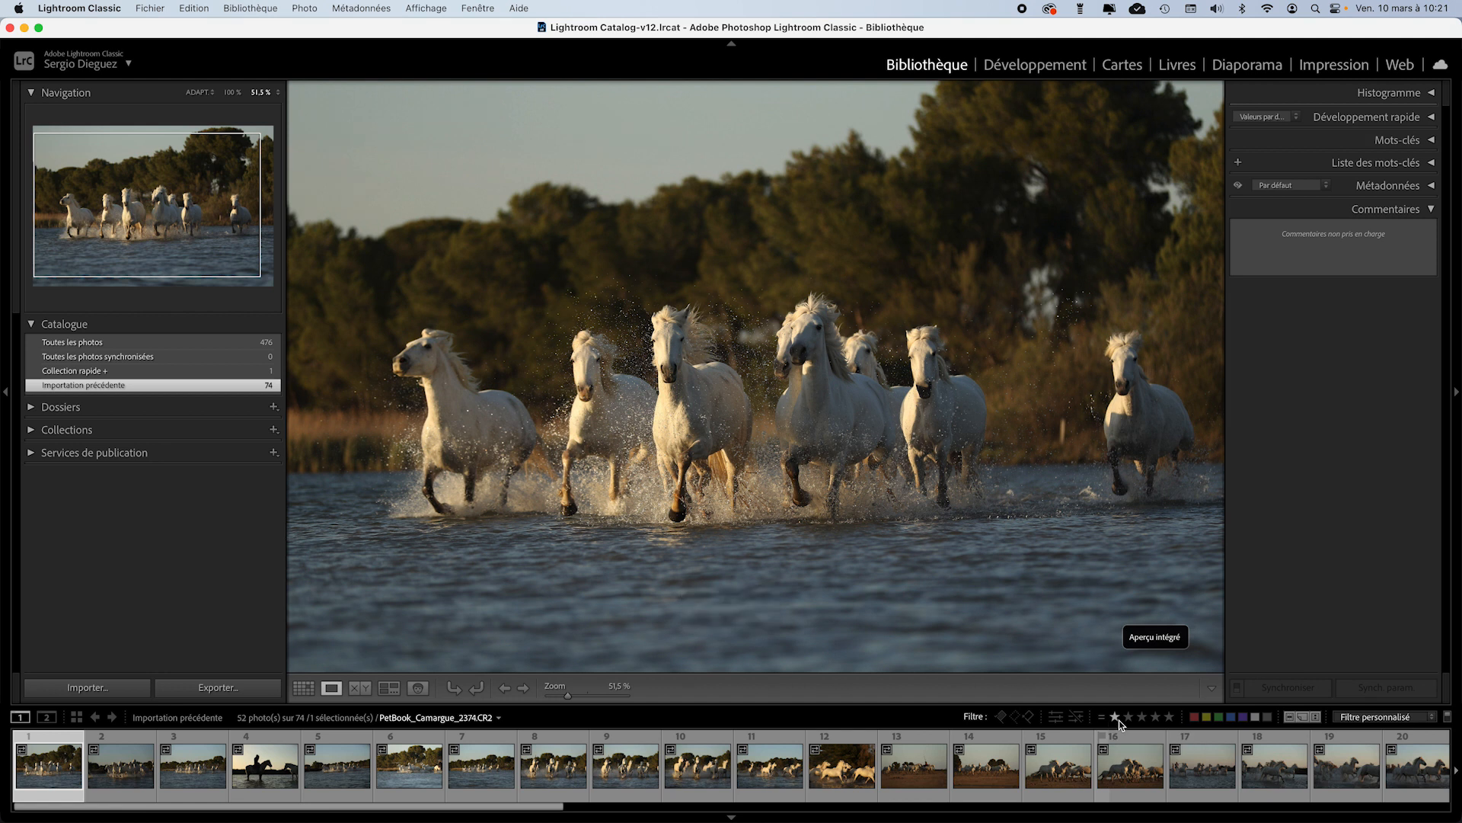
click(1116, 716)
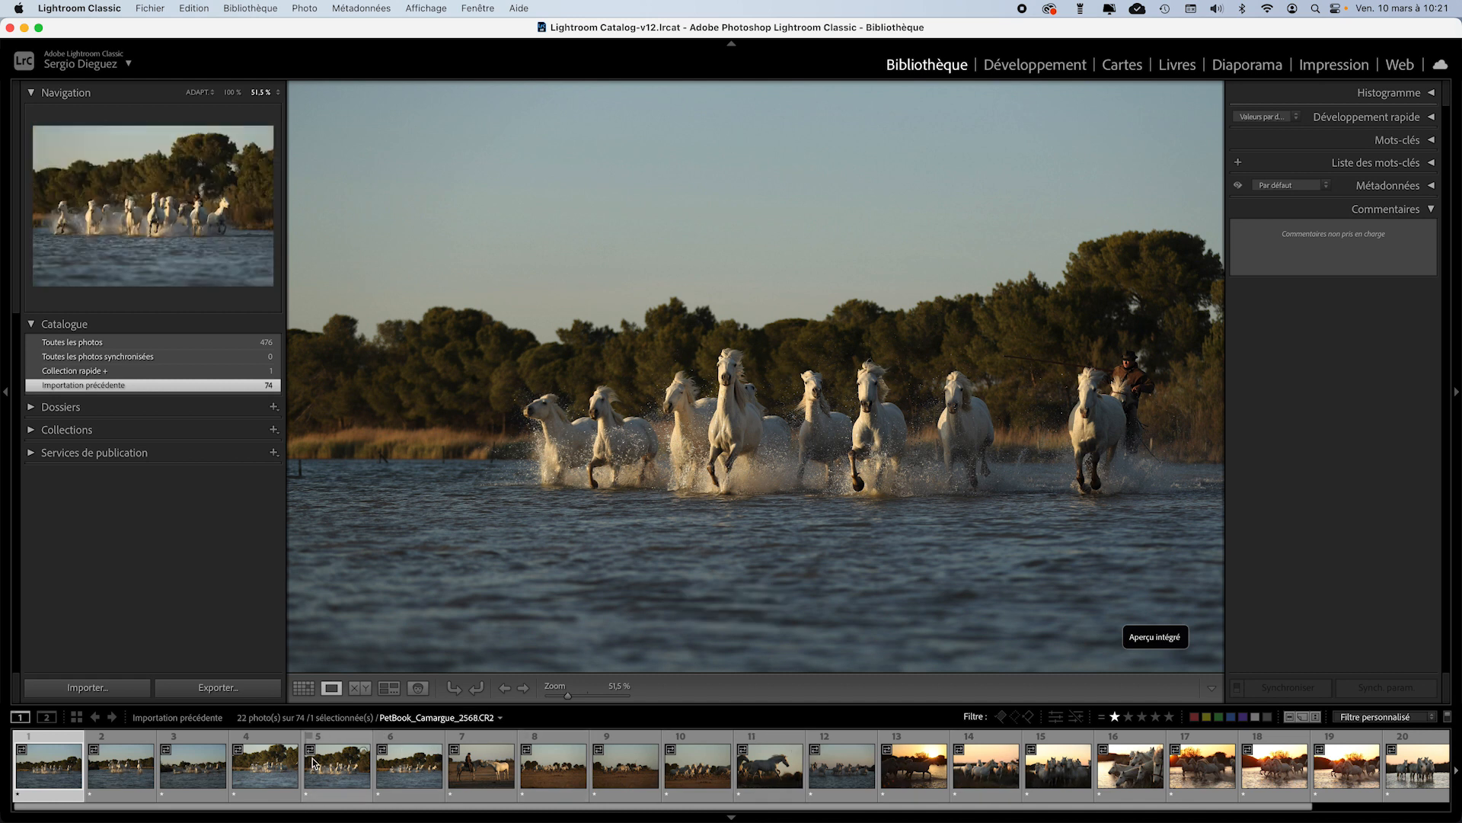
scroll(314, 763, down, 2)
scroll(315, 763, up, 2)
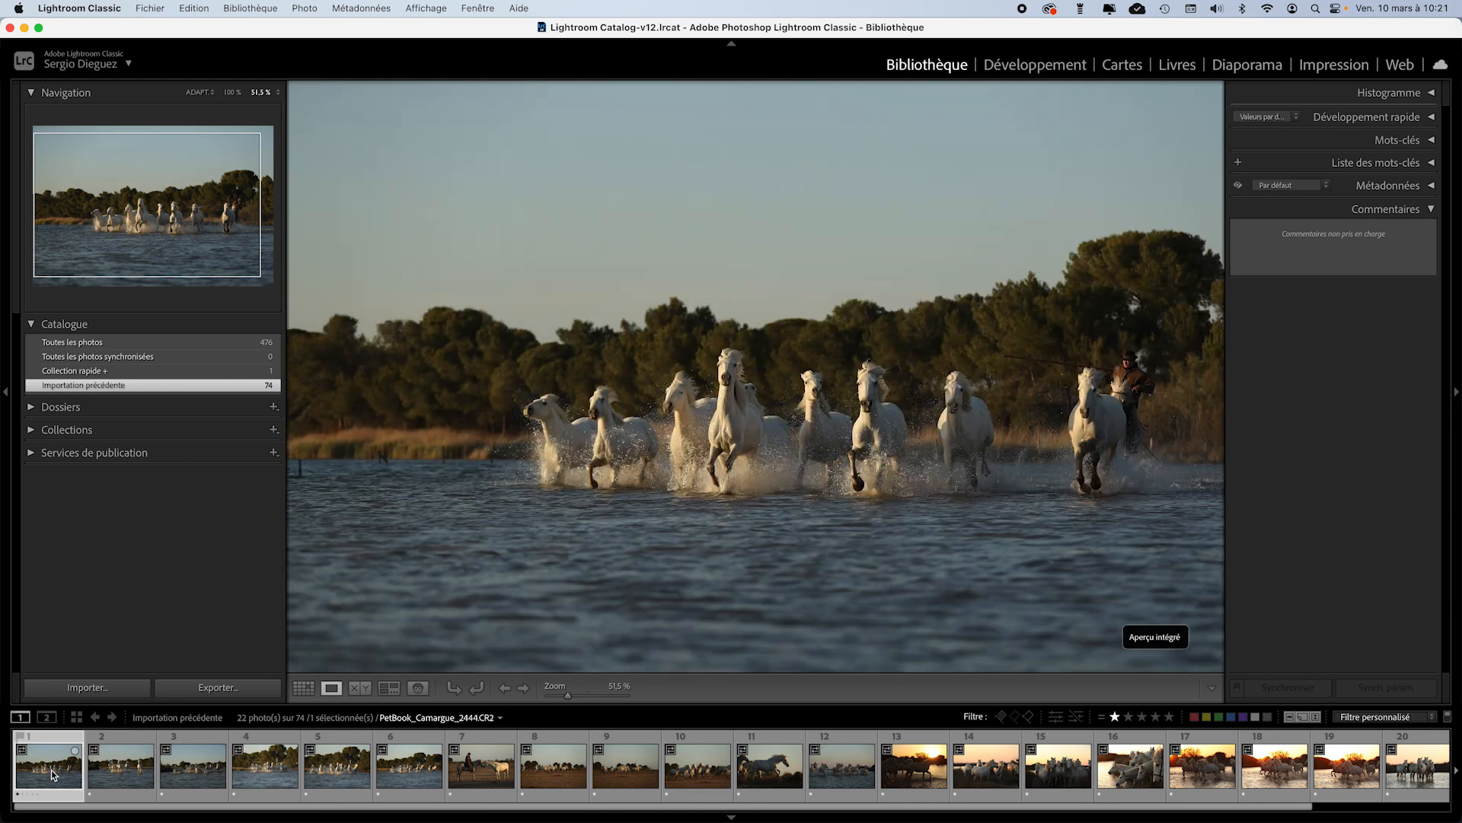
Rate the first filtered photo two stars and move on to the third photo of the remaining selection
key(0)
key(Right)
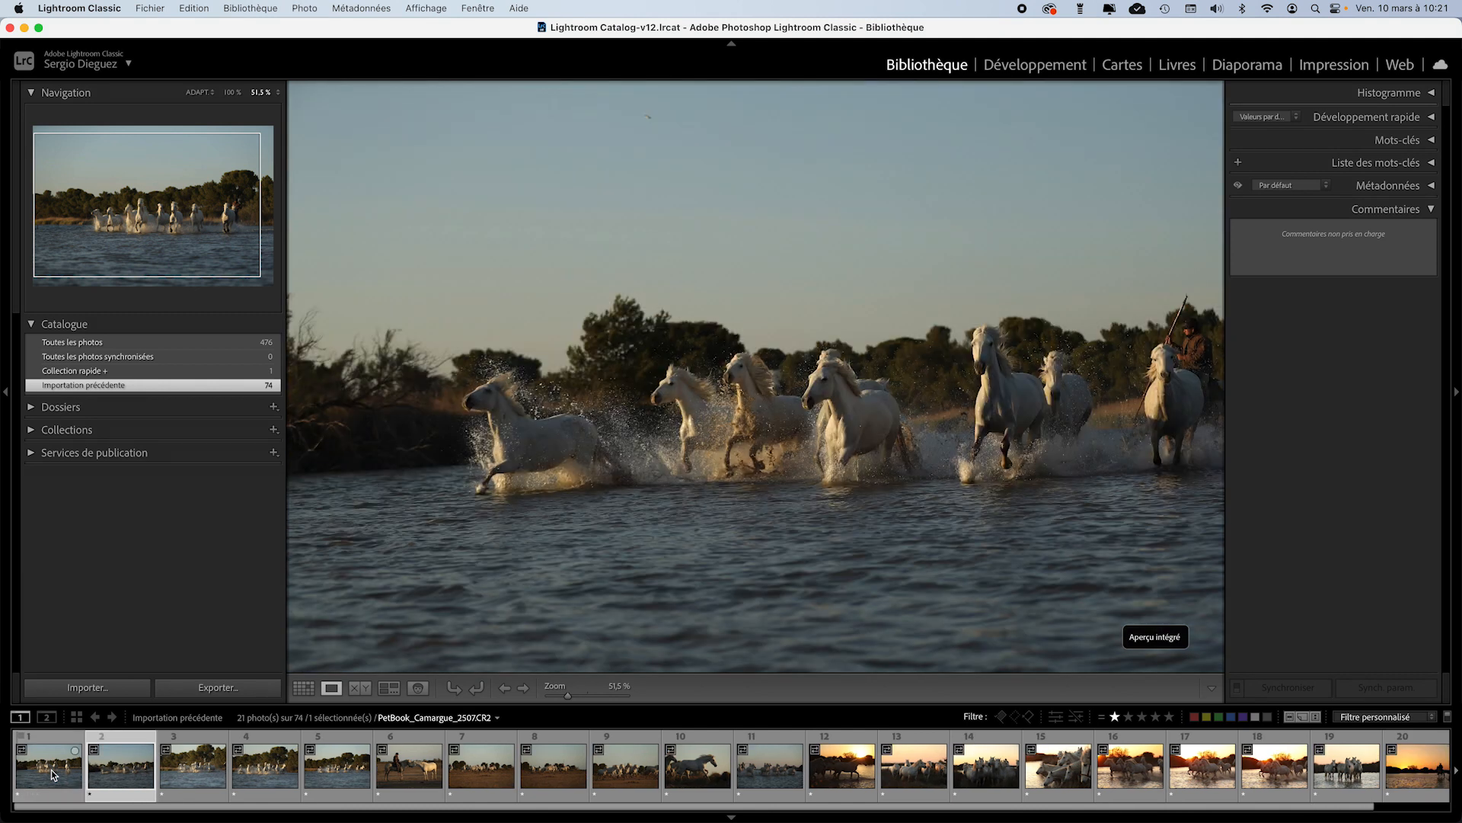
key(Right)
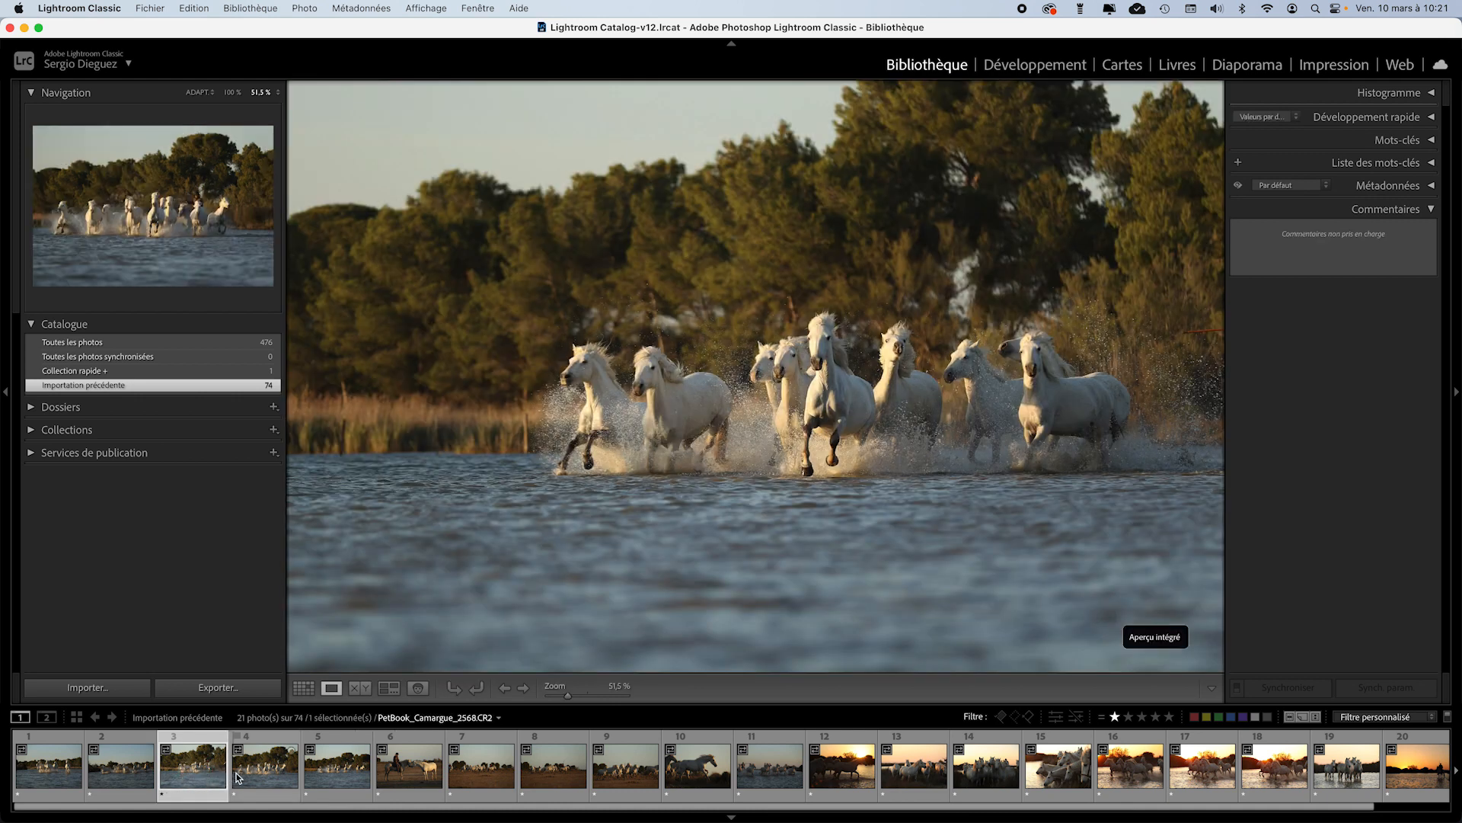
Compare the third and fourth filtered photos side by side at 98.3% zoom and rate the candidate photo two stars
super+click(238, 777)
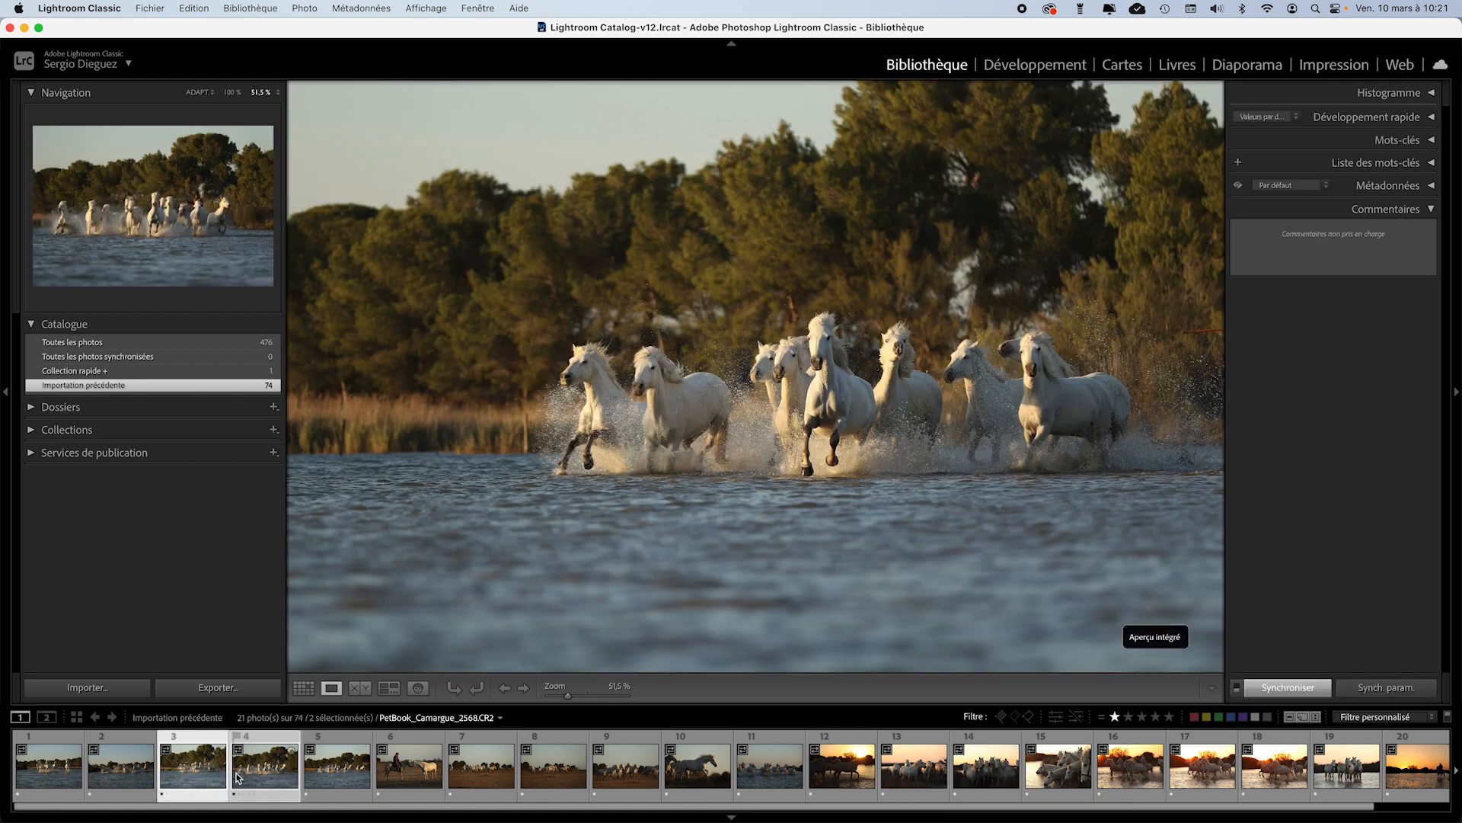
click(363, 692)
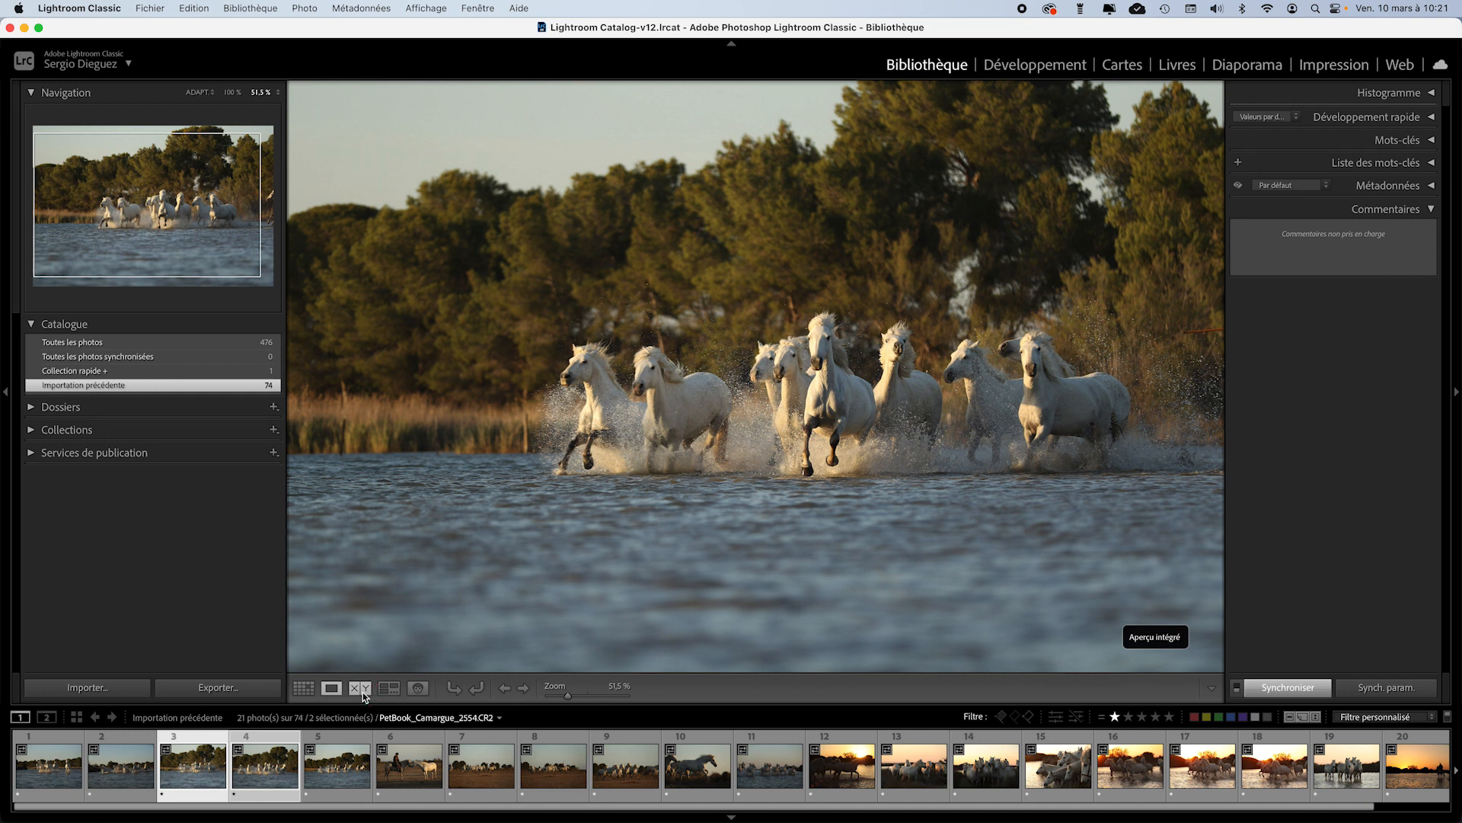
drag(673, 484, 616, 524)
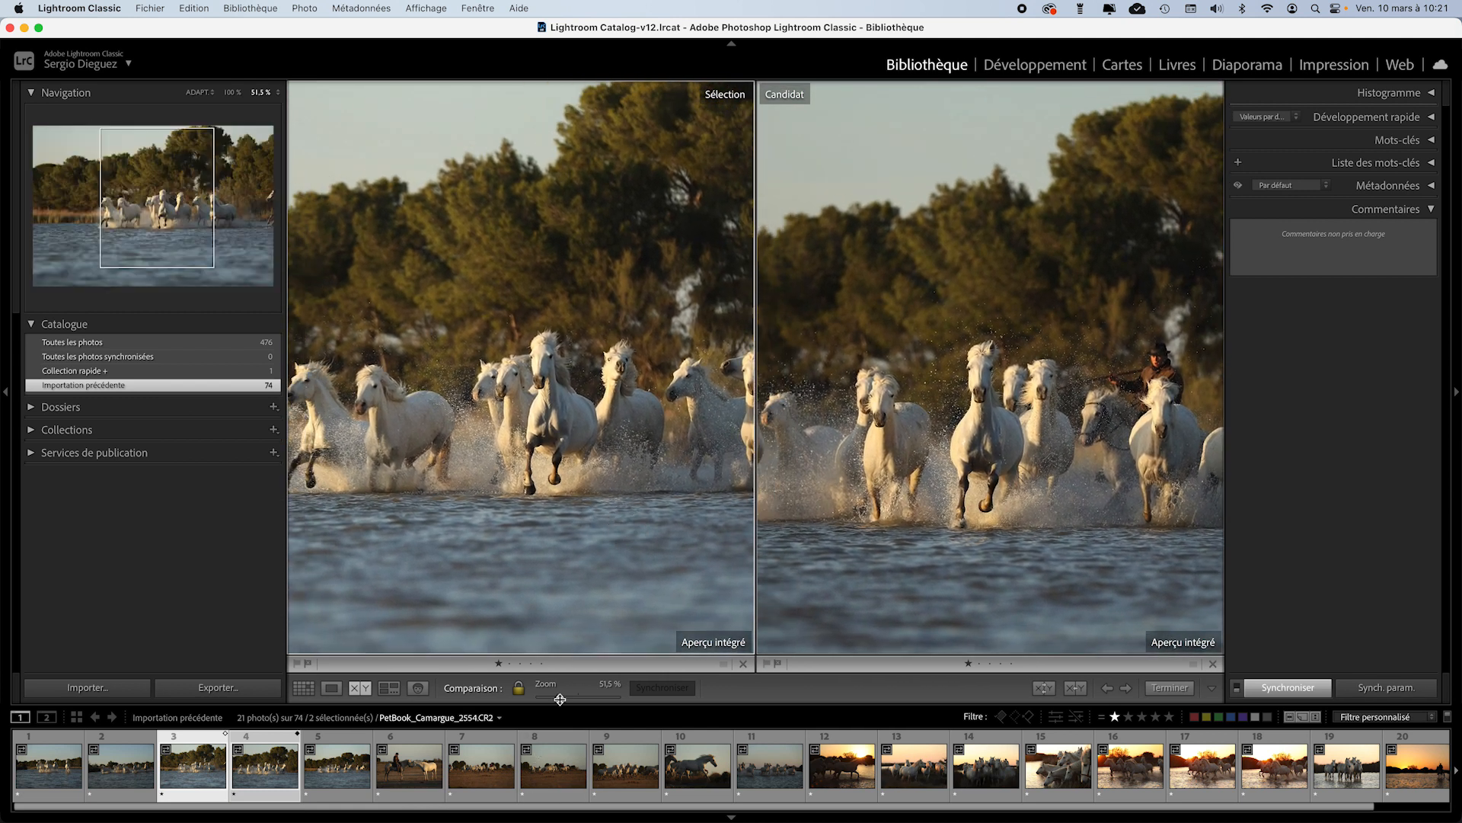
mouse_move(573, 699)
mouse_down()
mouse_move(558, 697)
mouse_move(577, 696)
mouse_up()
drag(590, 466, 548, 473)
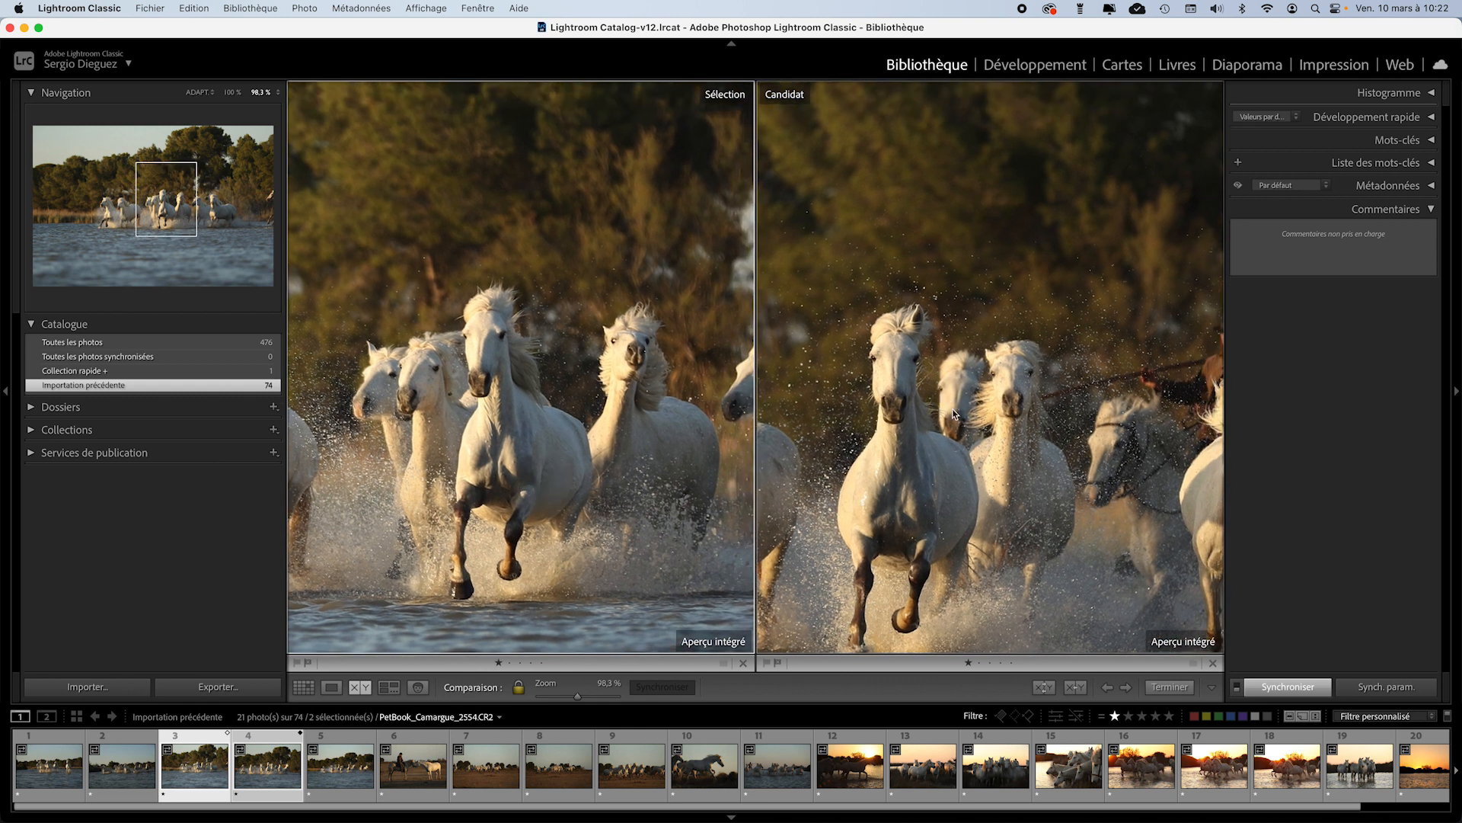
click(981, 664)
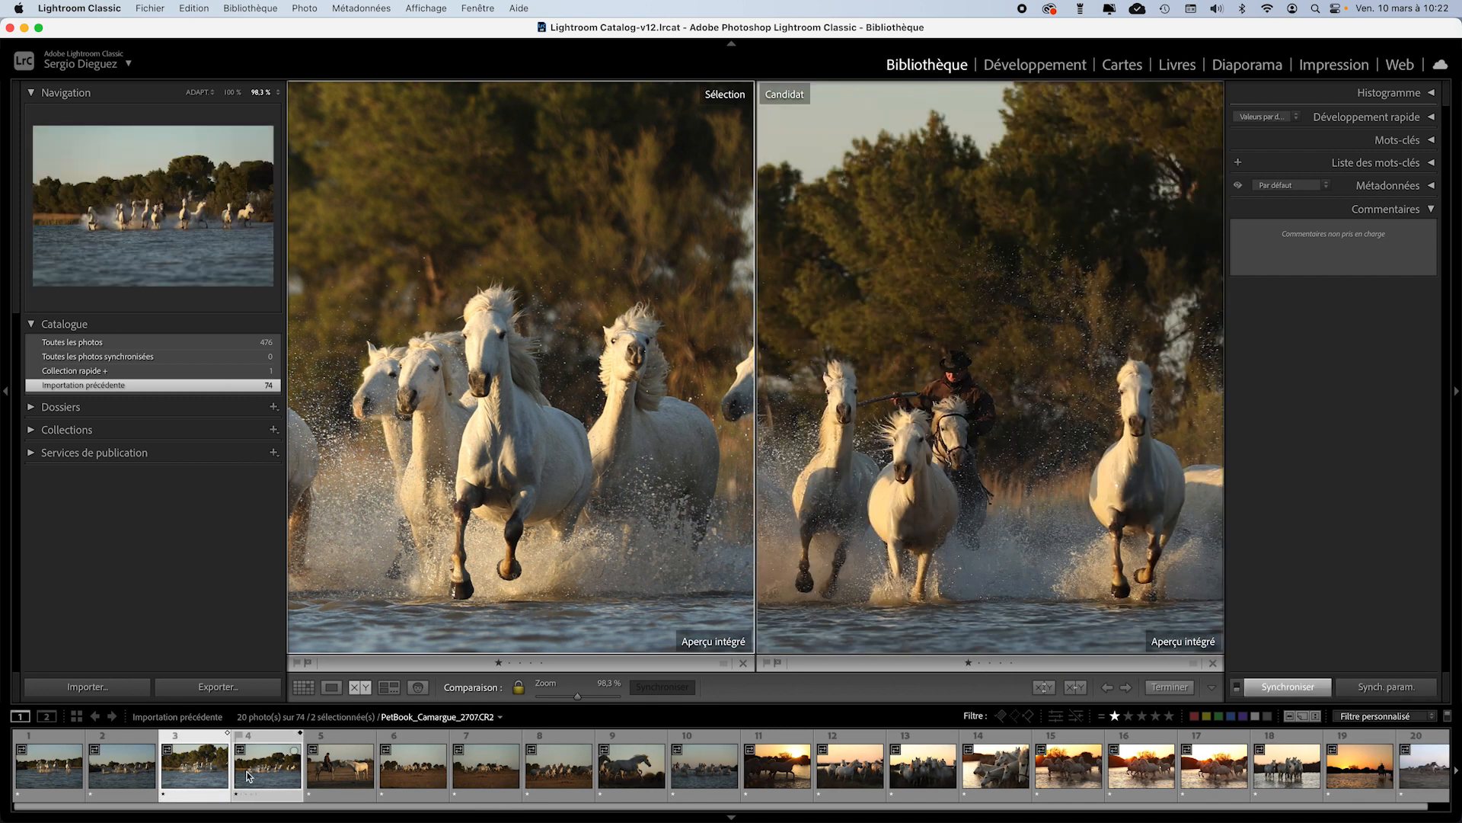
key(Up)
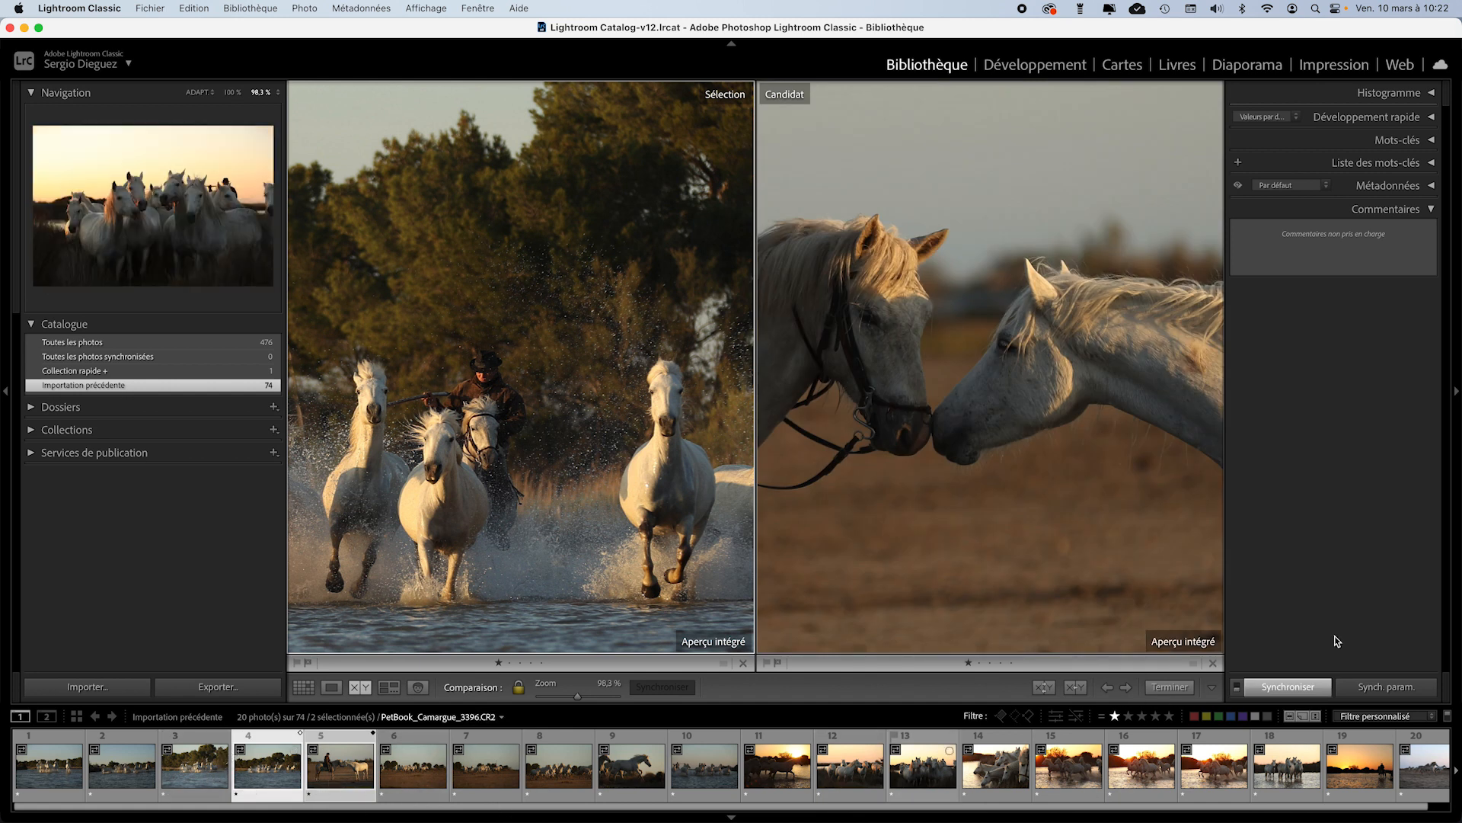
View the photos rated one star or more, and return the filter to ratings equal to one star
click(1104, 717)
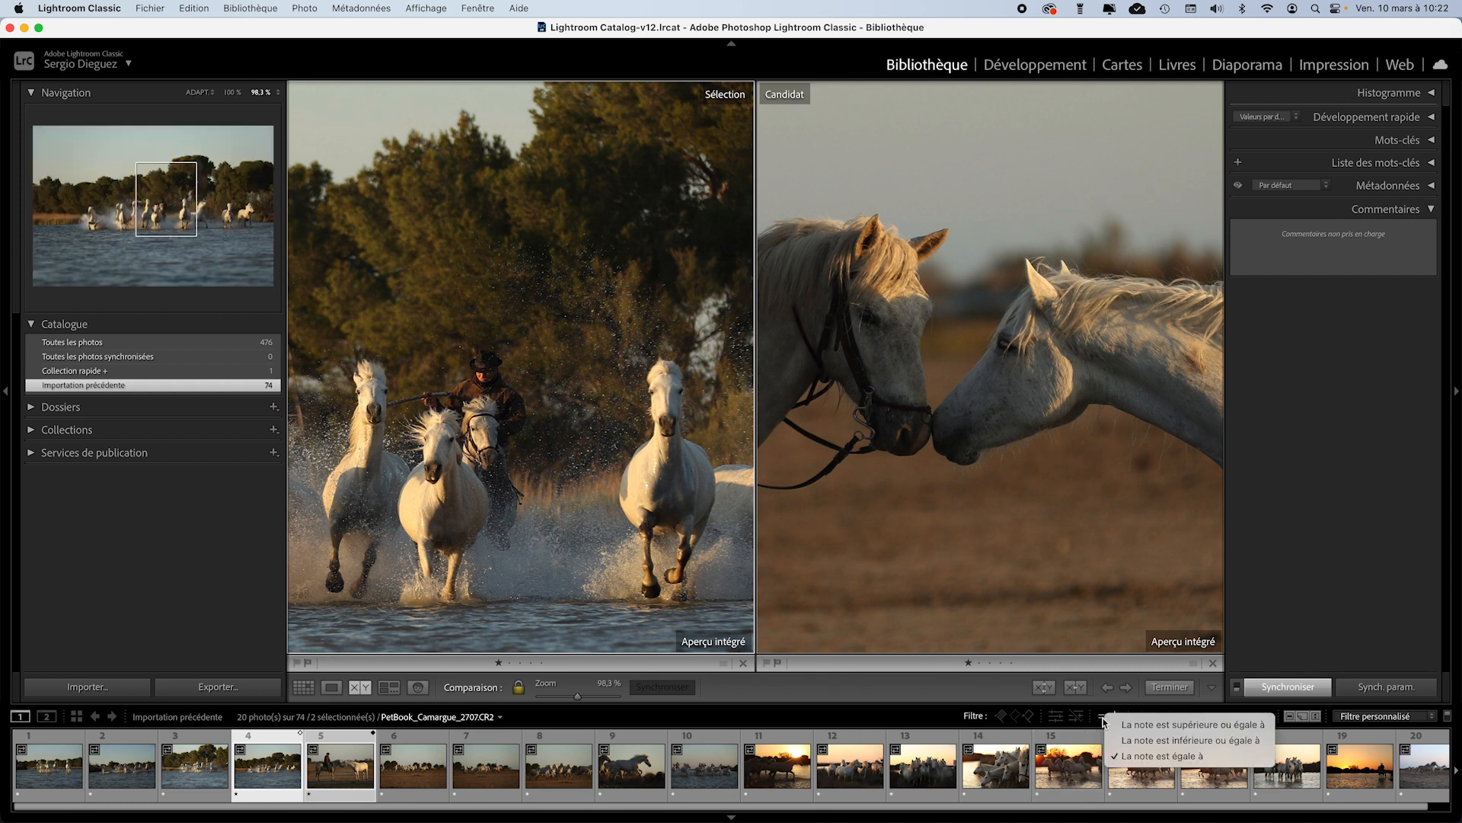
click(1157, 725)
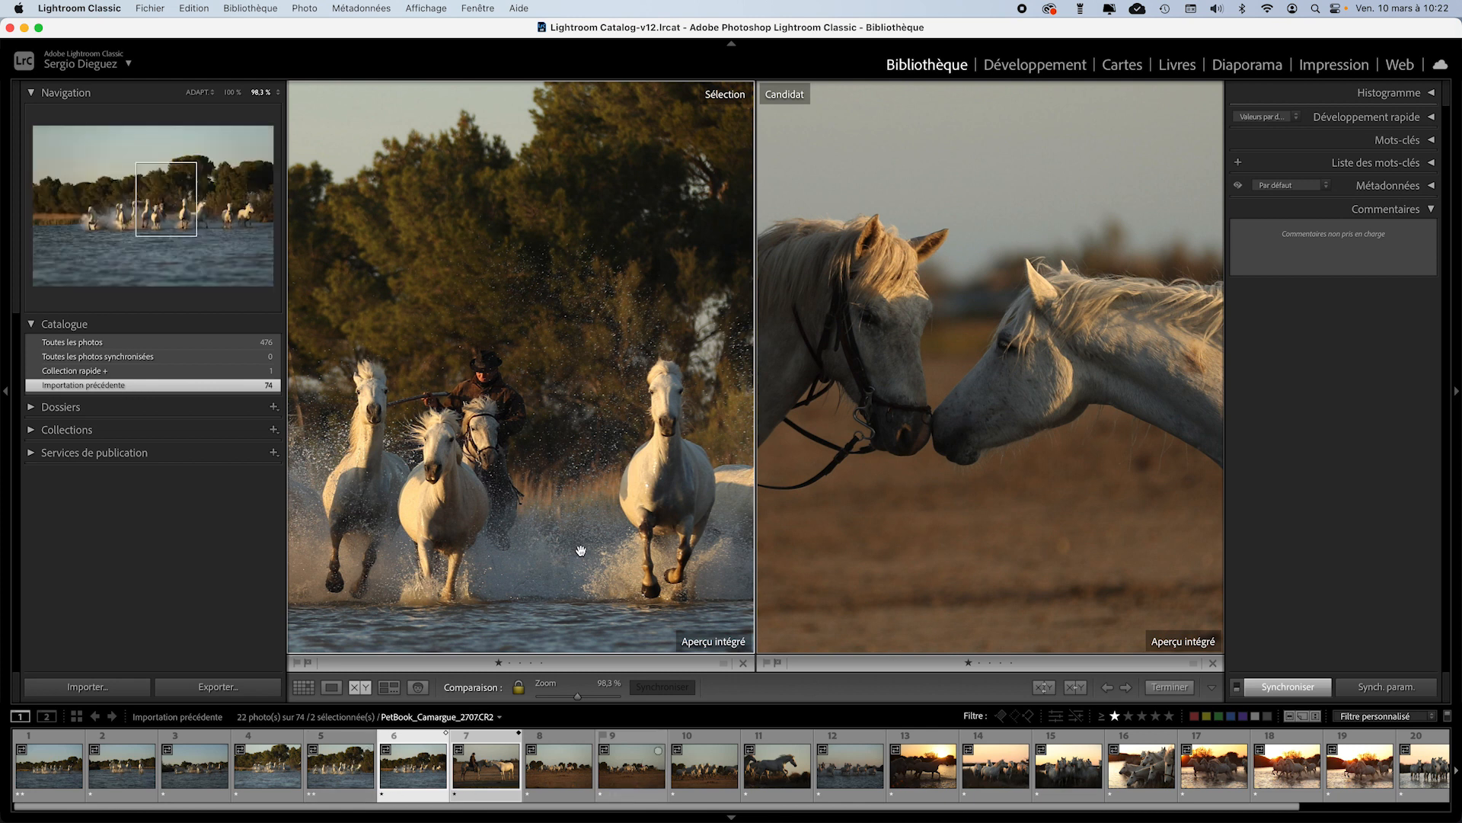
click(1102, 717)
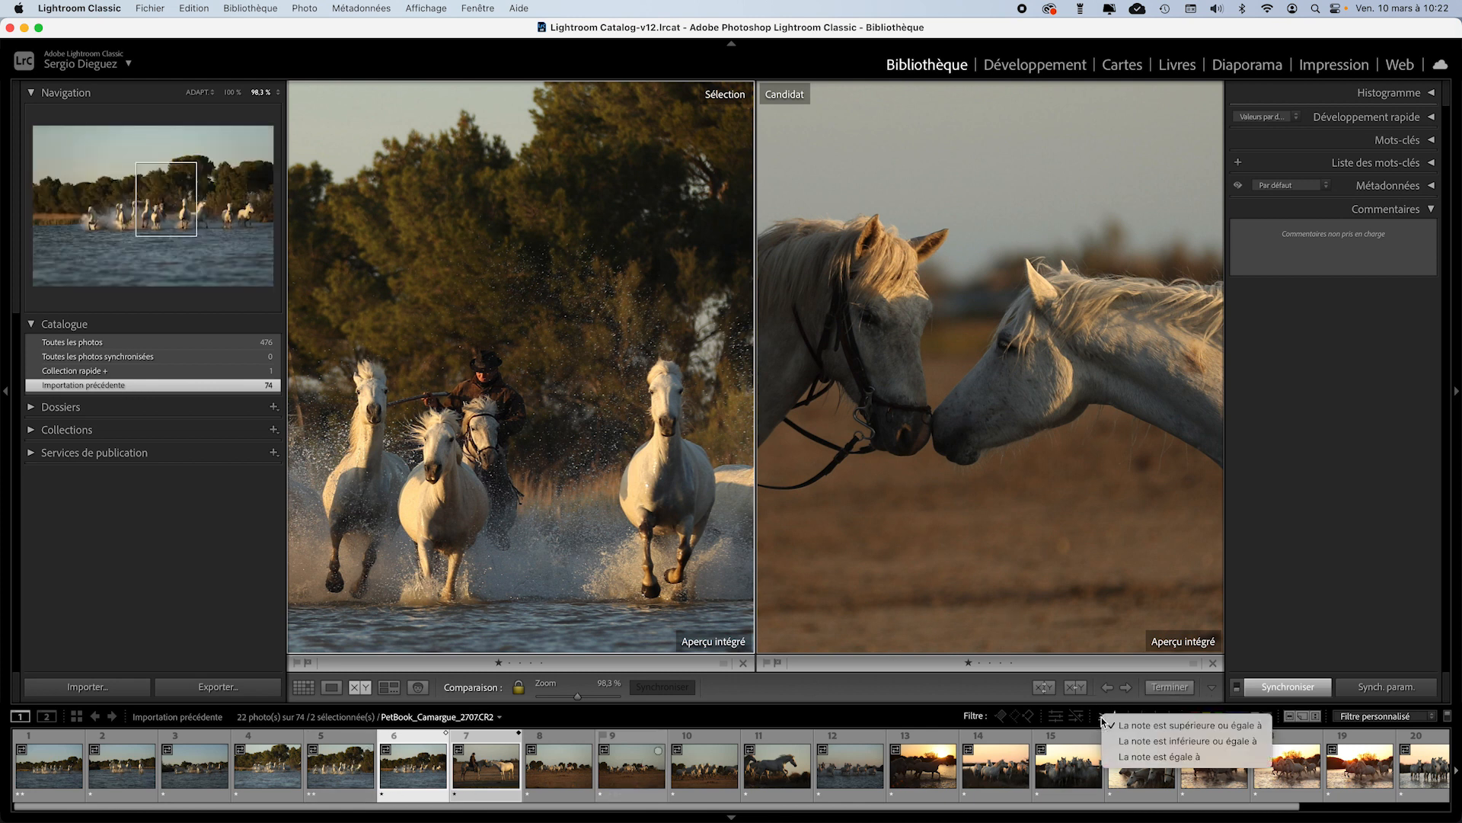
click(1210, 758)
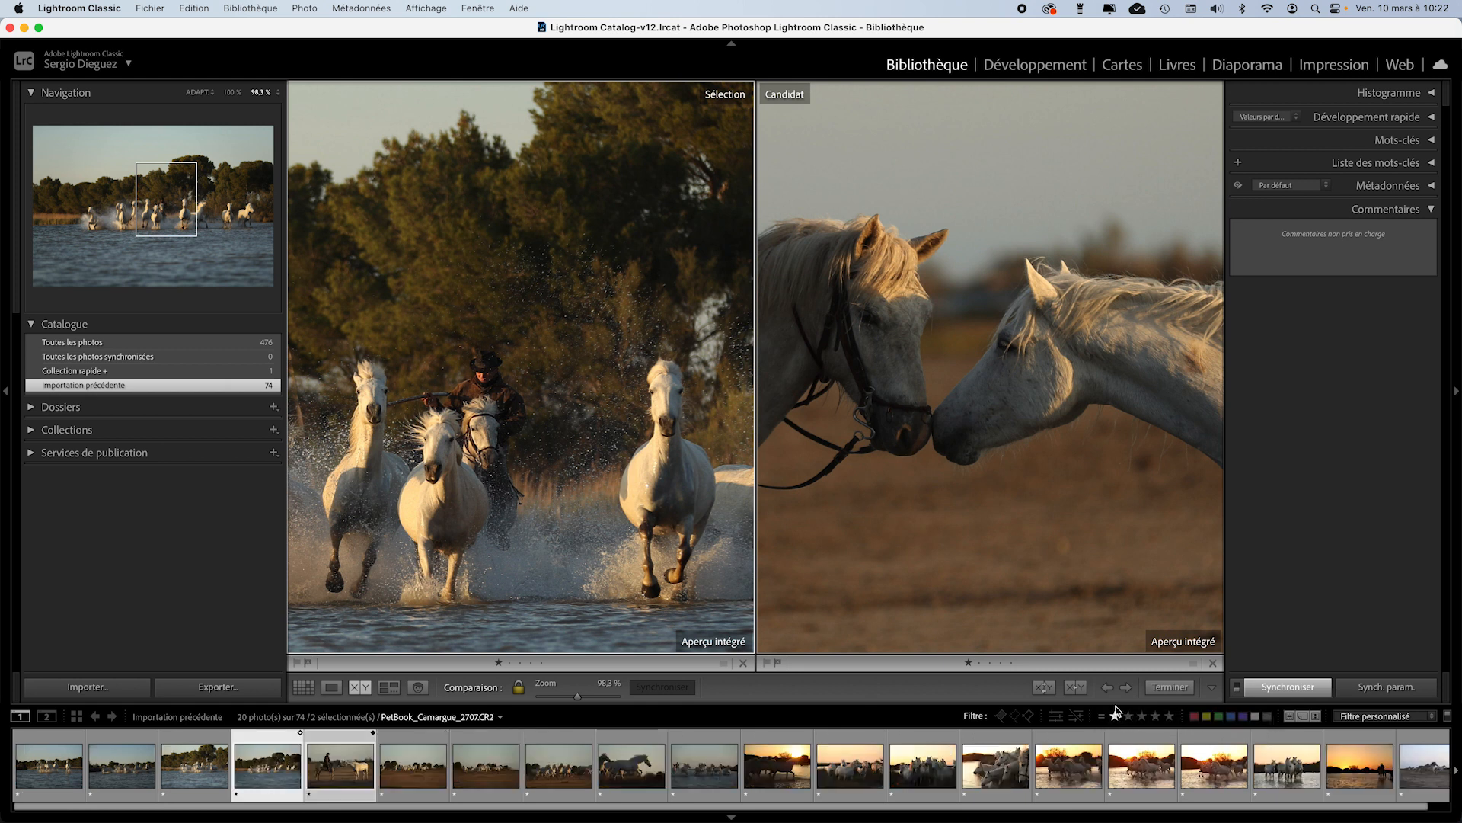
Return to the Loupe view on the fifth photo, the rider with two horses, and set the zoom to 38.1%
click(346, 772)
key(Right)
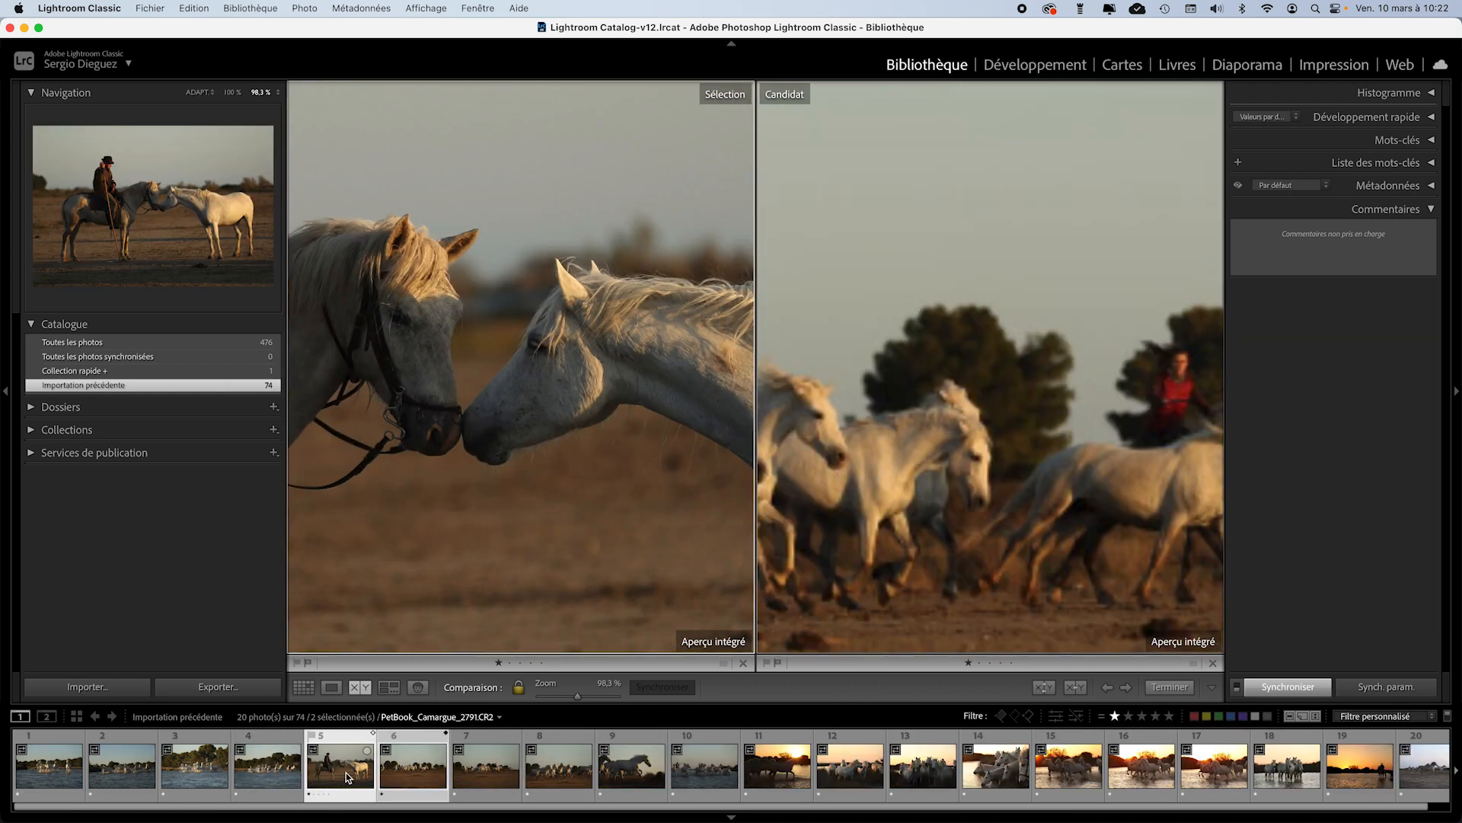
click(332, 688)
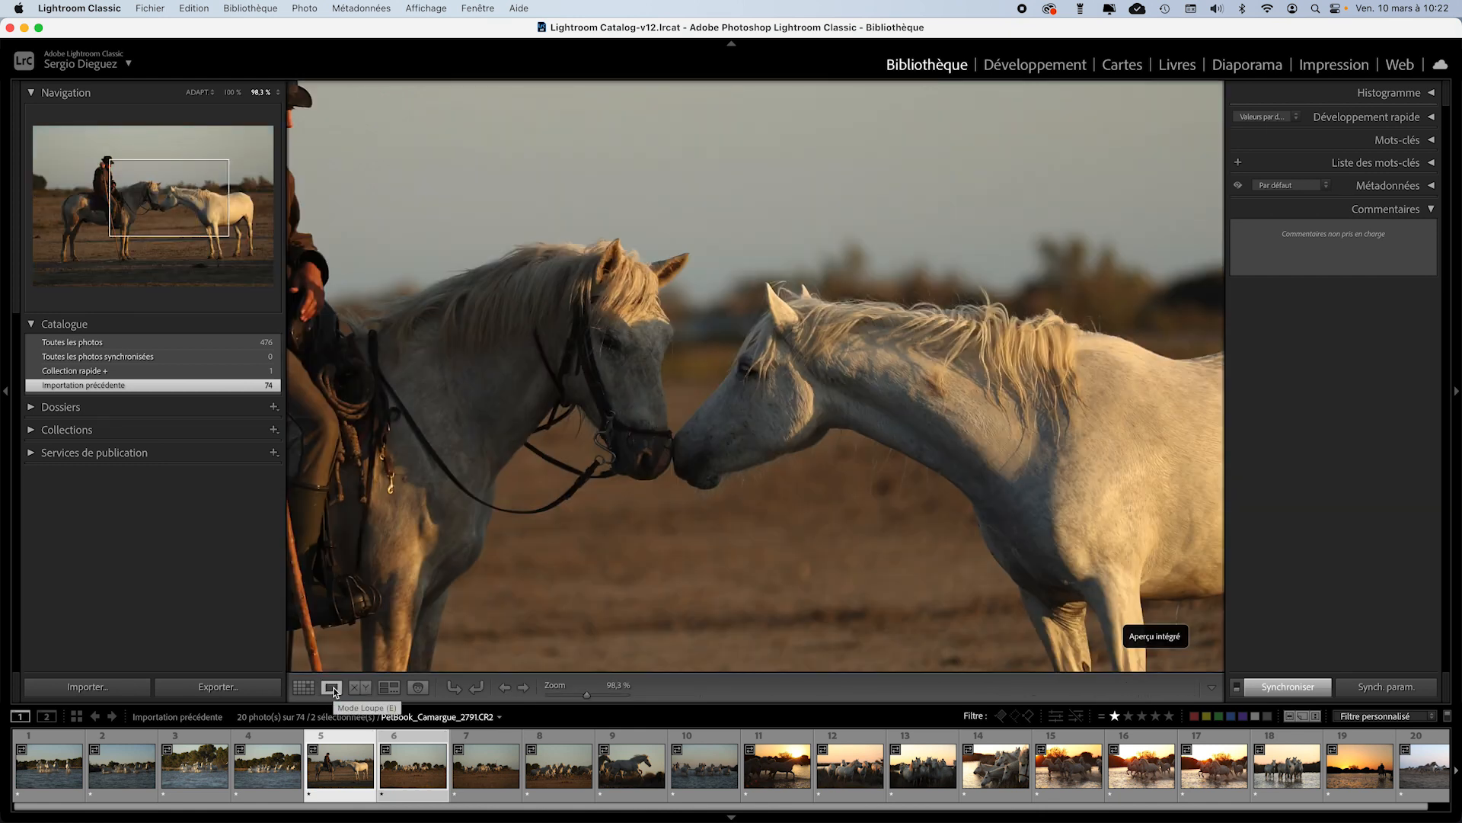
drag(587, 696, 562, 696)
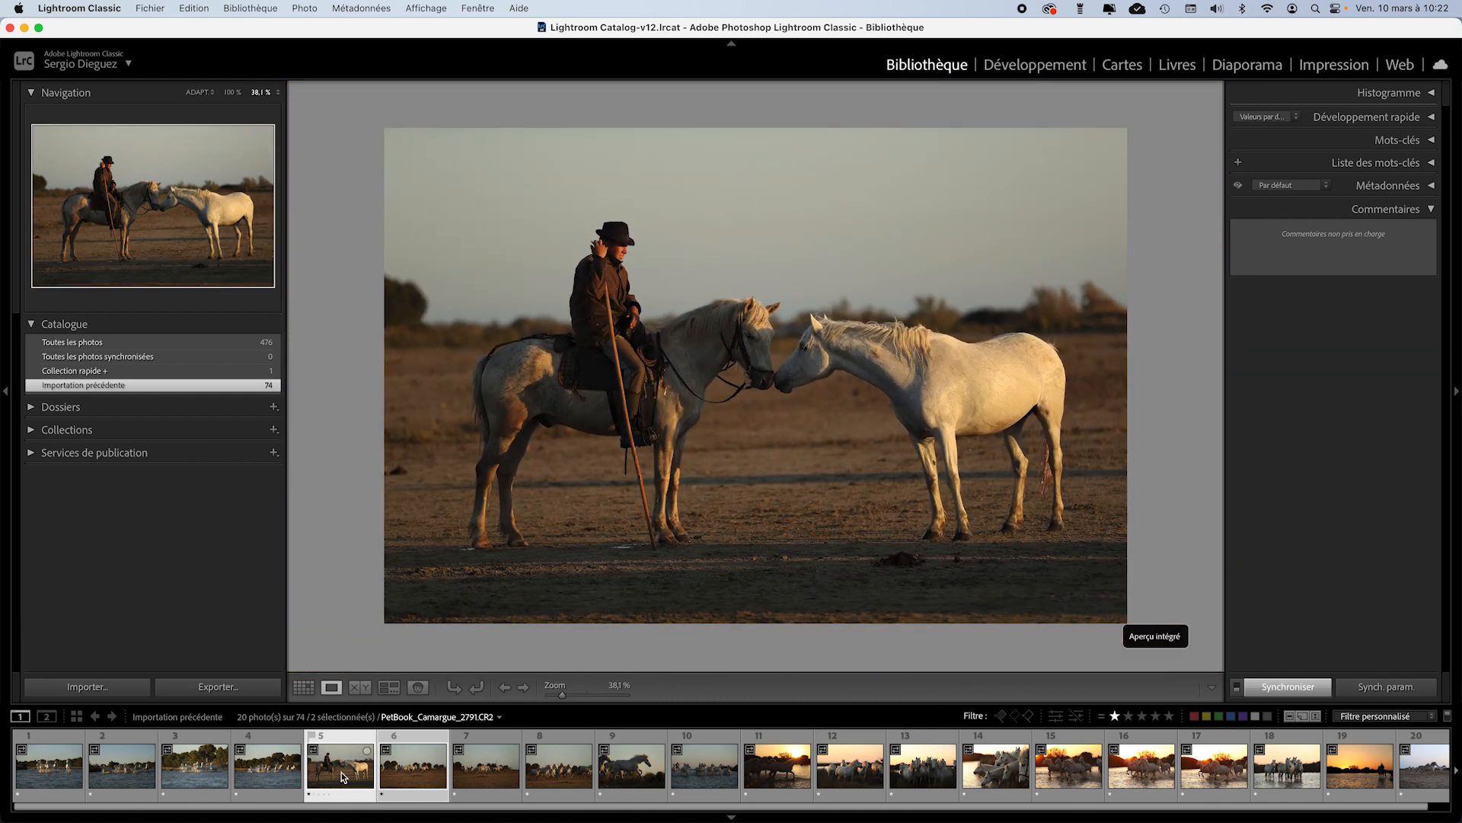
Review filtered photos 6 to 9 and rate the seventh and the ninth, the lone galloping horse, two stars
click(413, 770)
key(Right)
key(Left)
key(Right)
key(Right)
key(Right)
key(1)
key(0)
key(Left)
key(Left)
key(0)
Advance to the sunset photos and rate the standing herd, PetBook_Camargue_3396, two stars
key(Right)
key(Right)
key(Right)
key(Right)
key(Right)
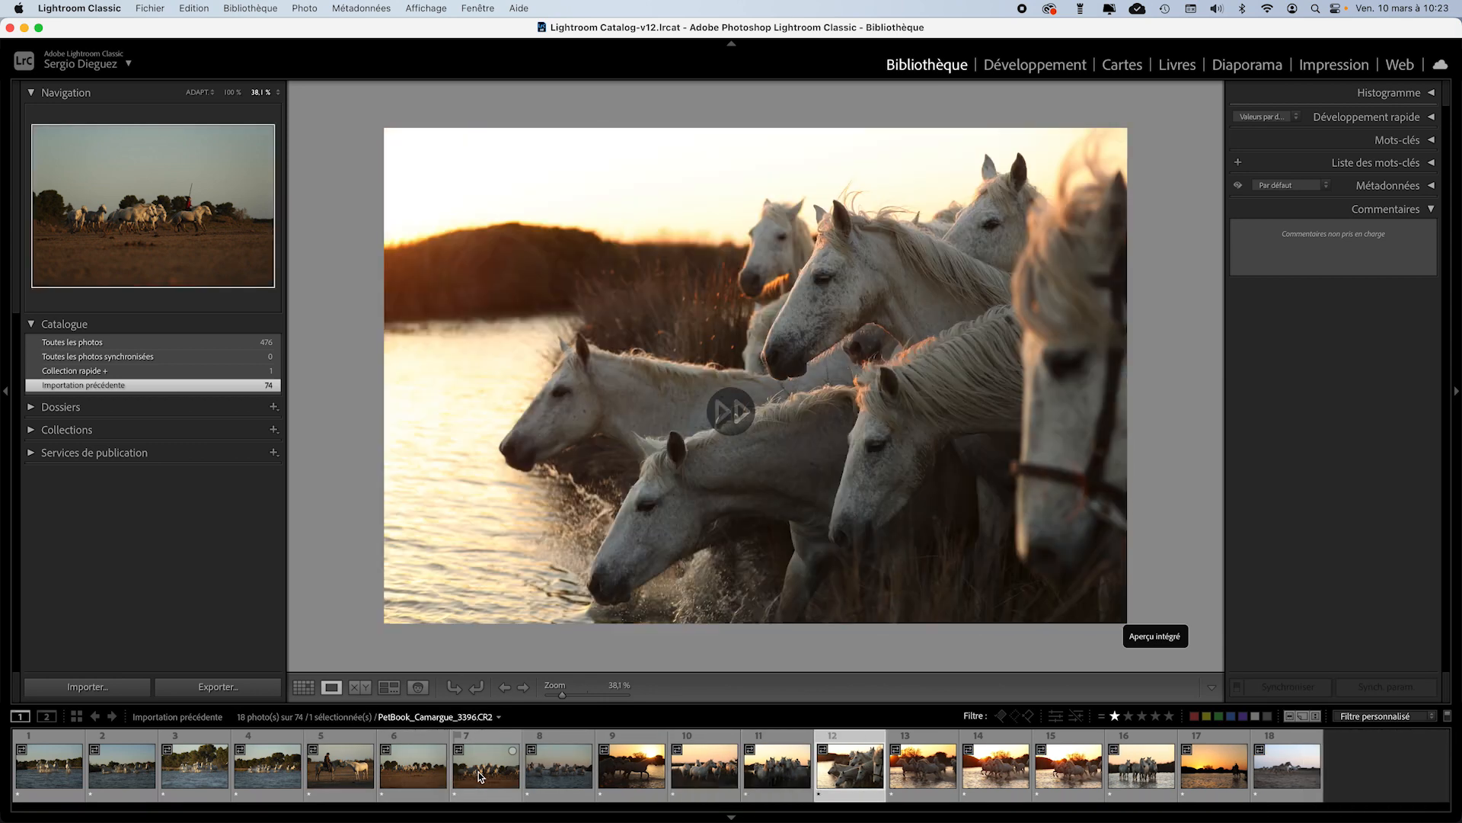
key(0)
Compare the sunset gallop photos PetBook_Camargue_3530 and PetBook_Camargue_3531 and rate both five stars
key(Right)
key(Right)
key(Left)
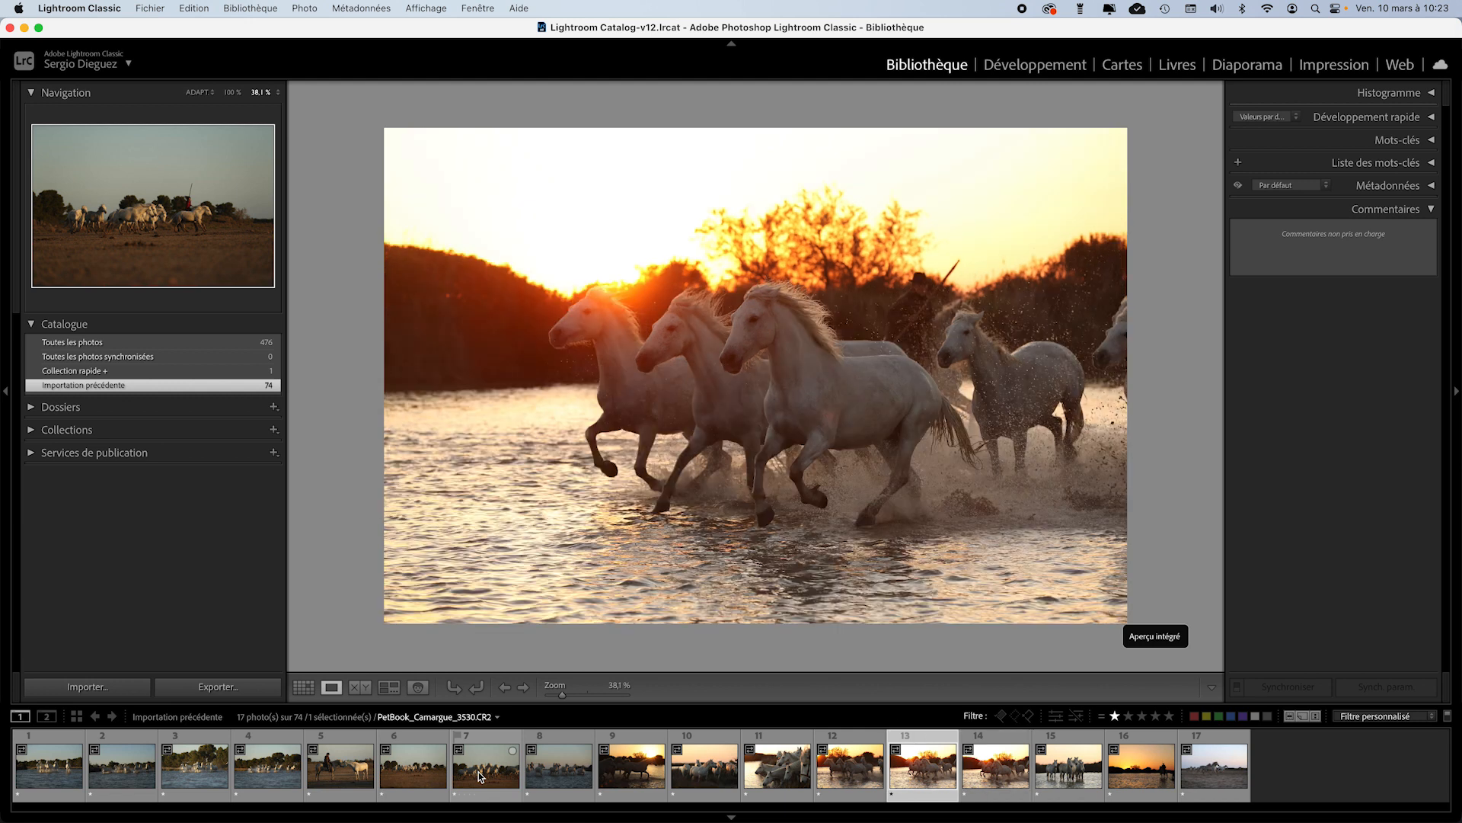
key(Right)
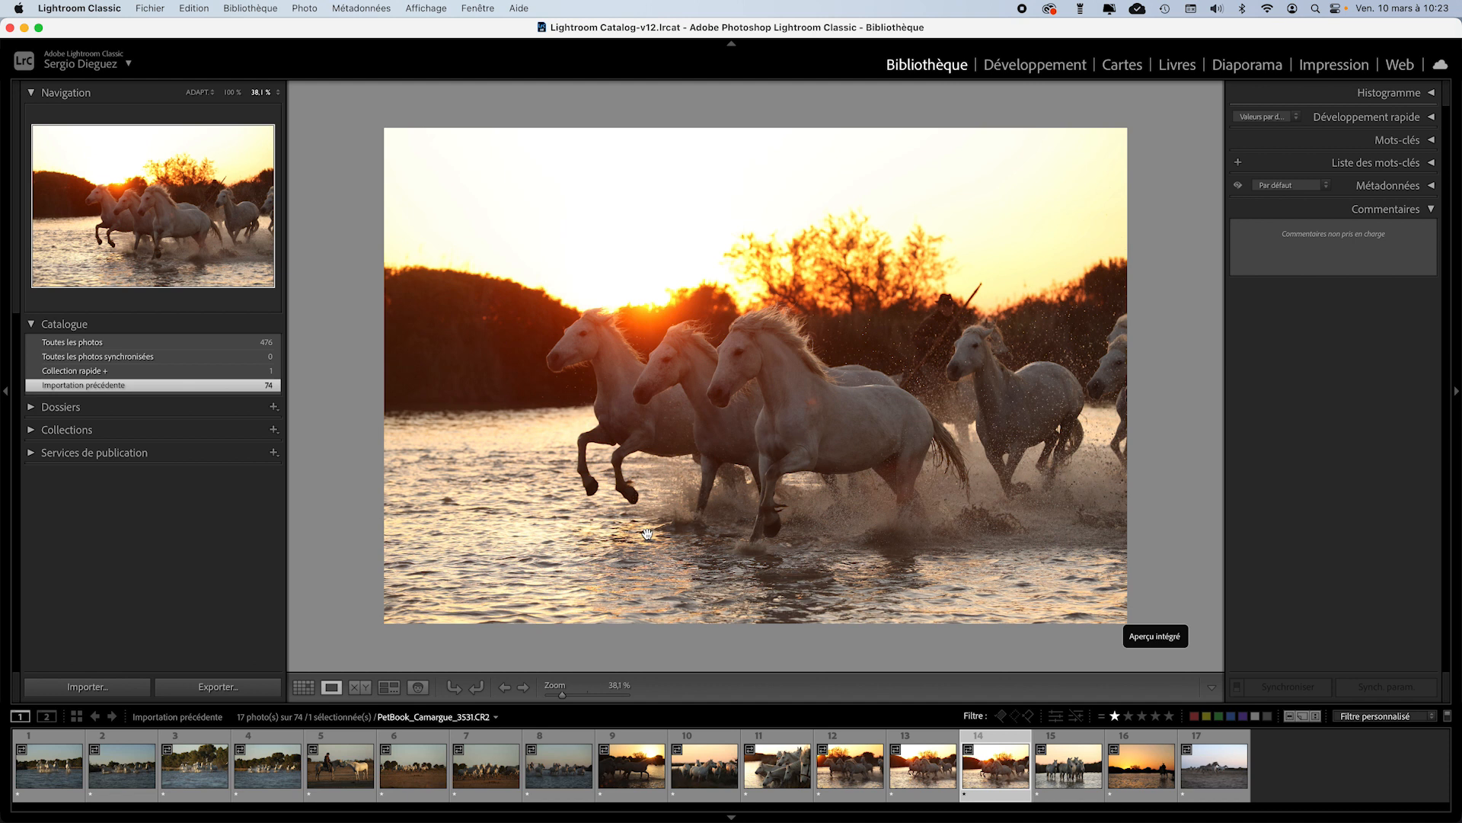
key(2)
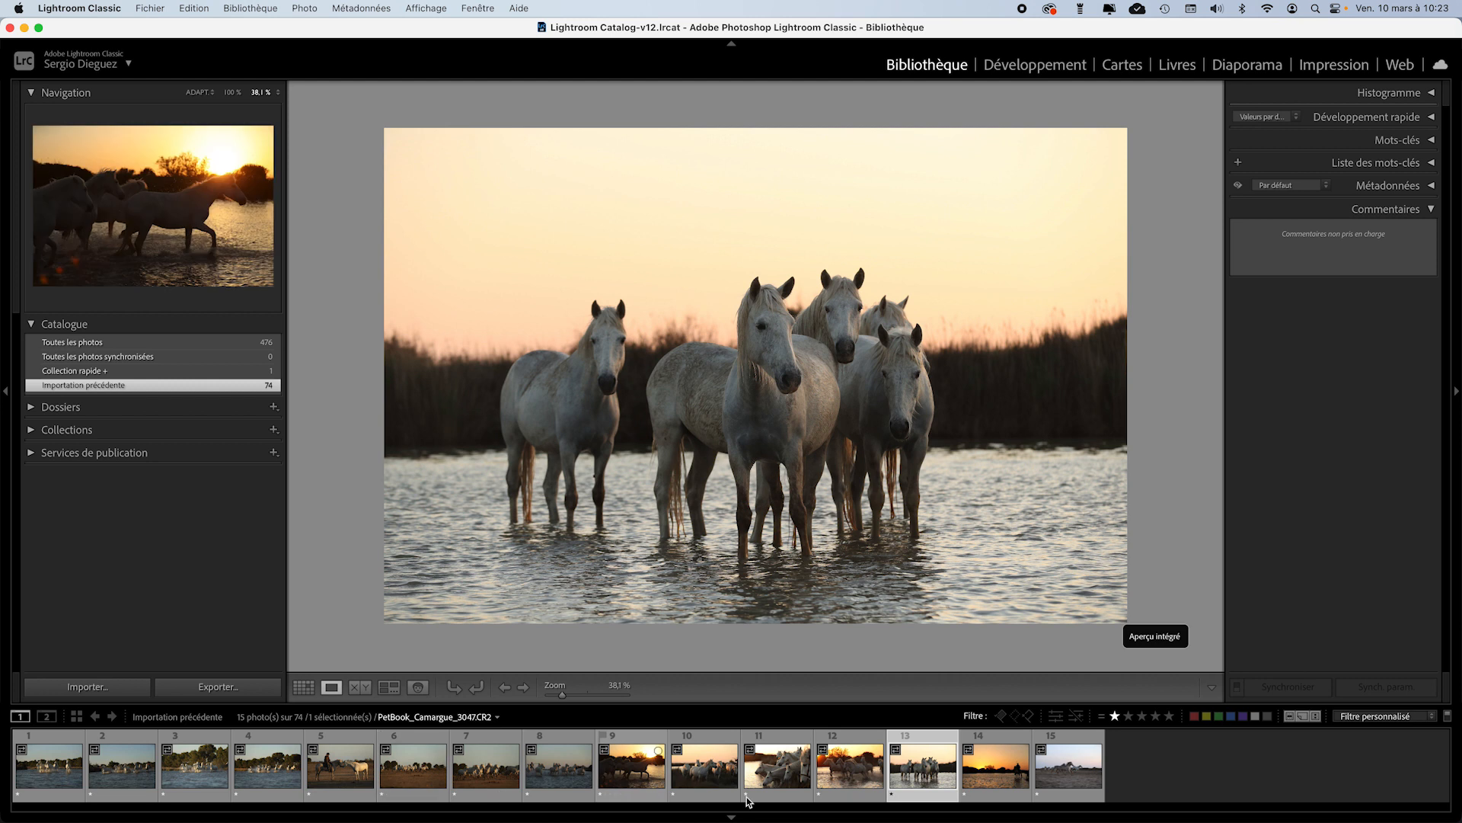
Filter the filmstrip to the photos rated two stars or more
click(1102, 716)
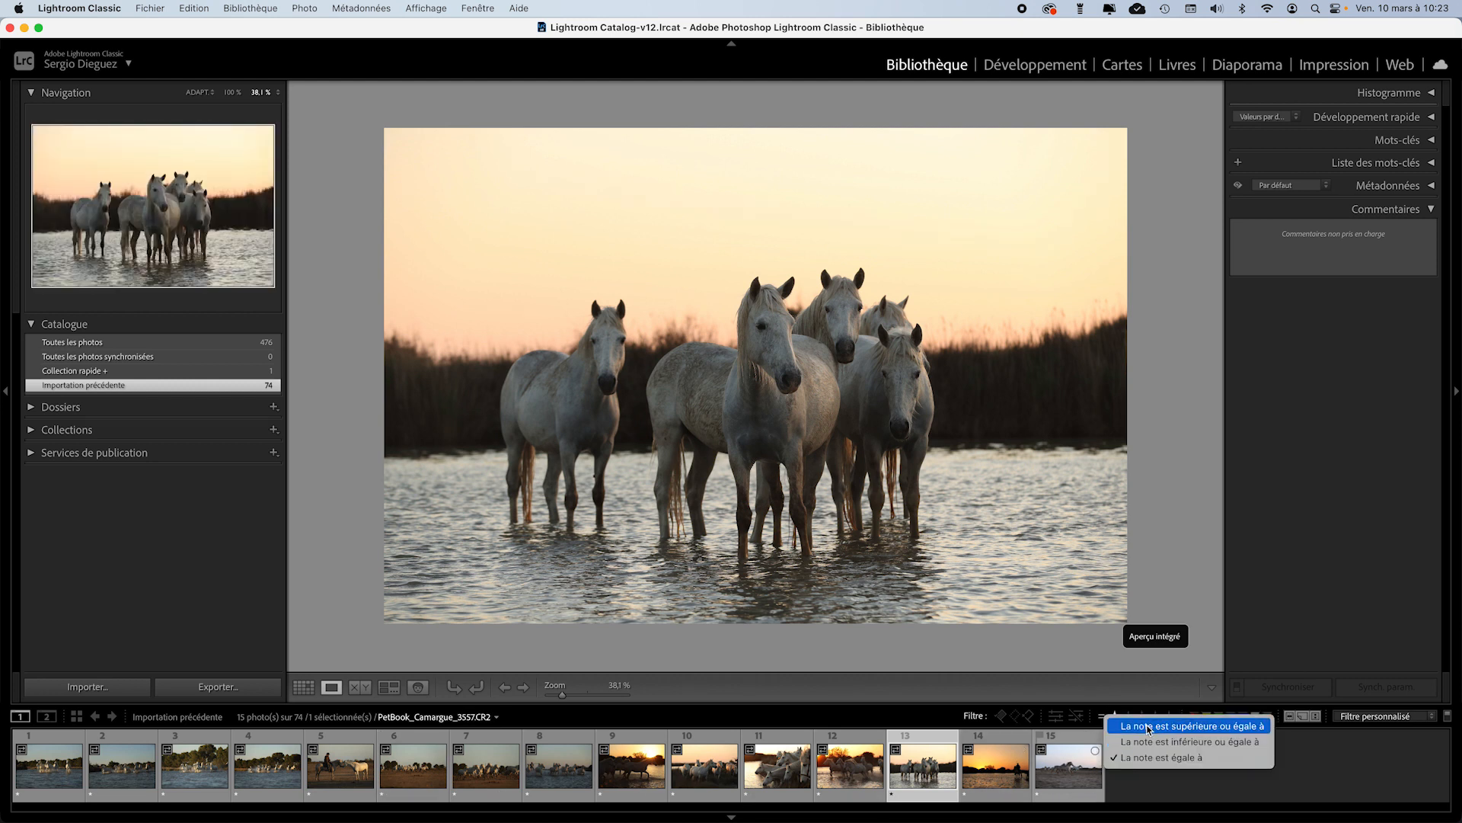
click(1202, 727)
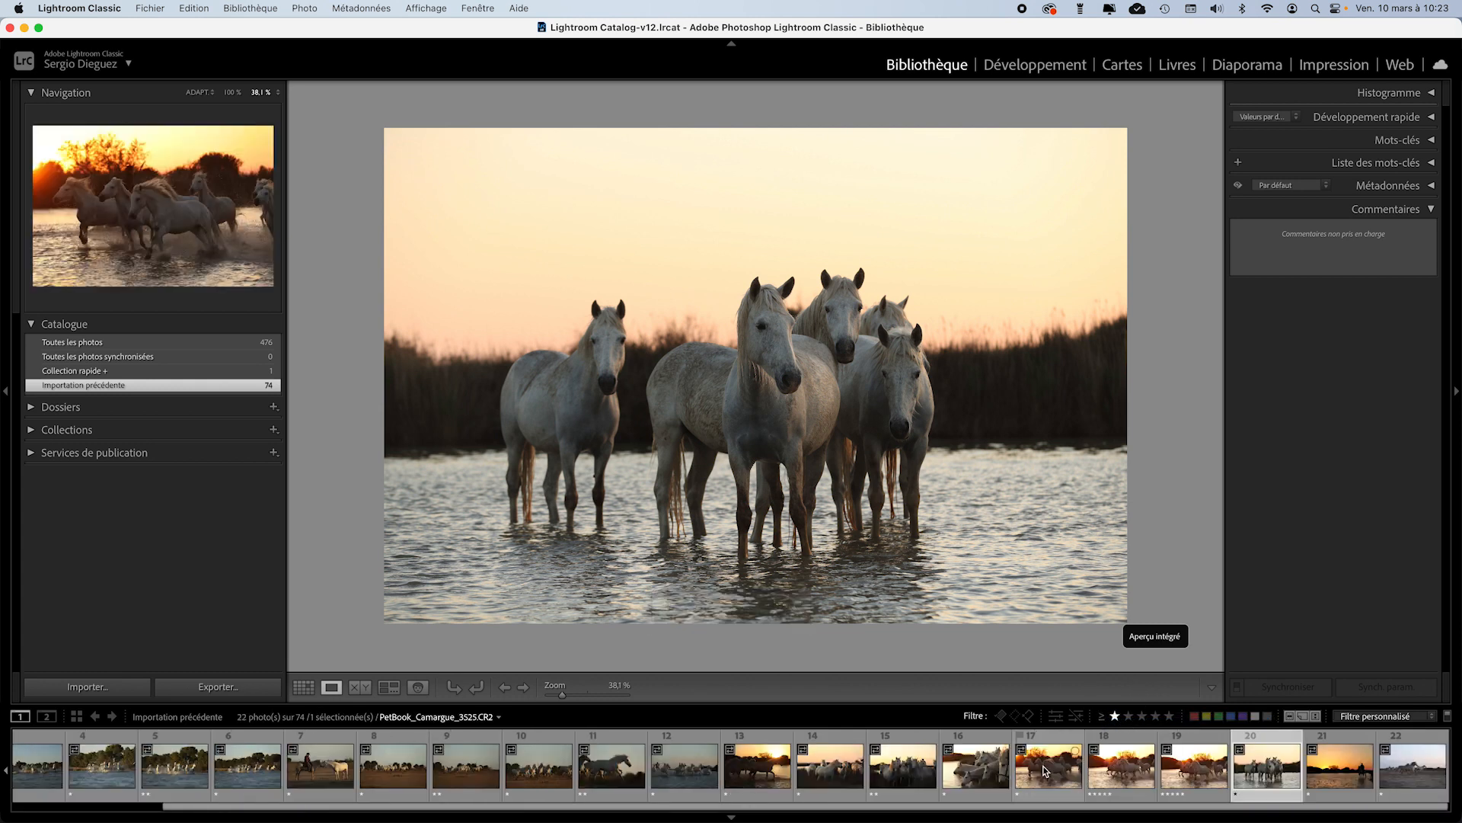
click(1129, 716)
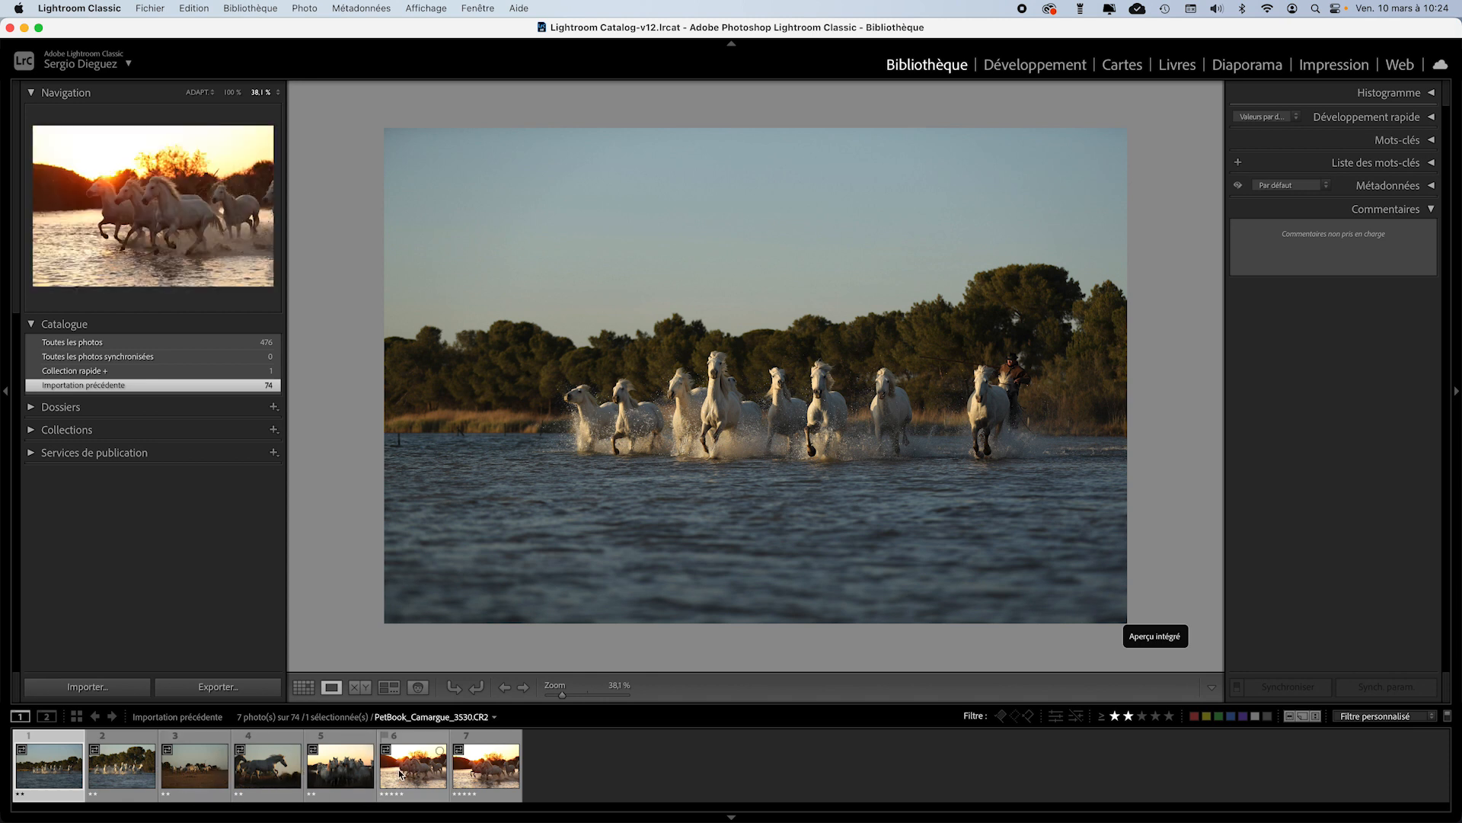
Select all the filtered photos and open them for editing in Adobe Photoshop 2023
click(503, 777)
click(551, 777)
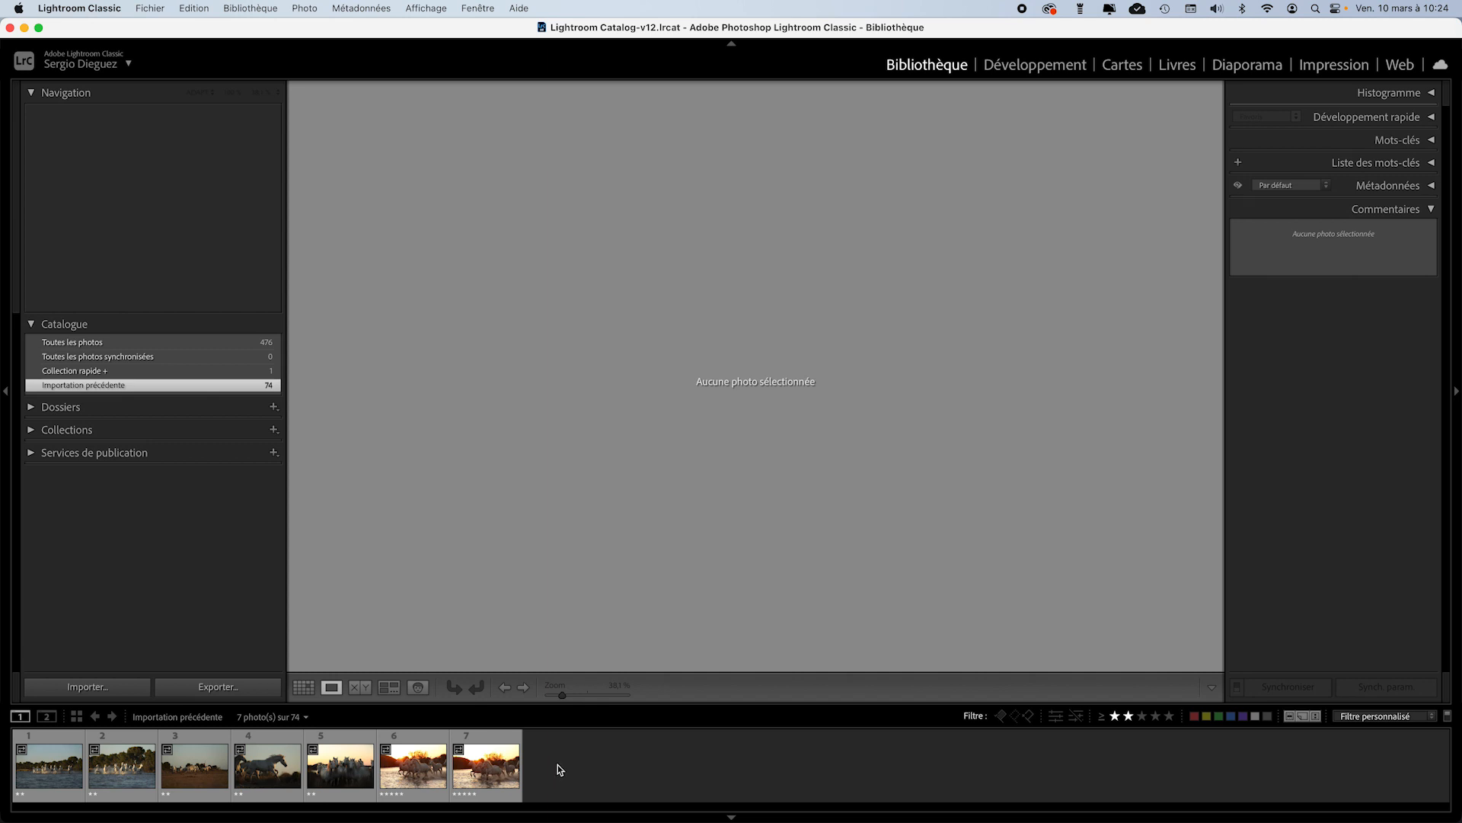
key(super+a)
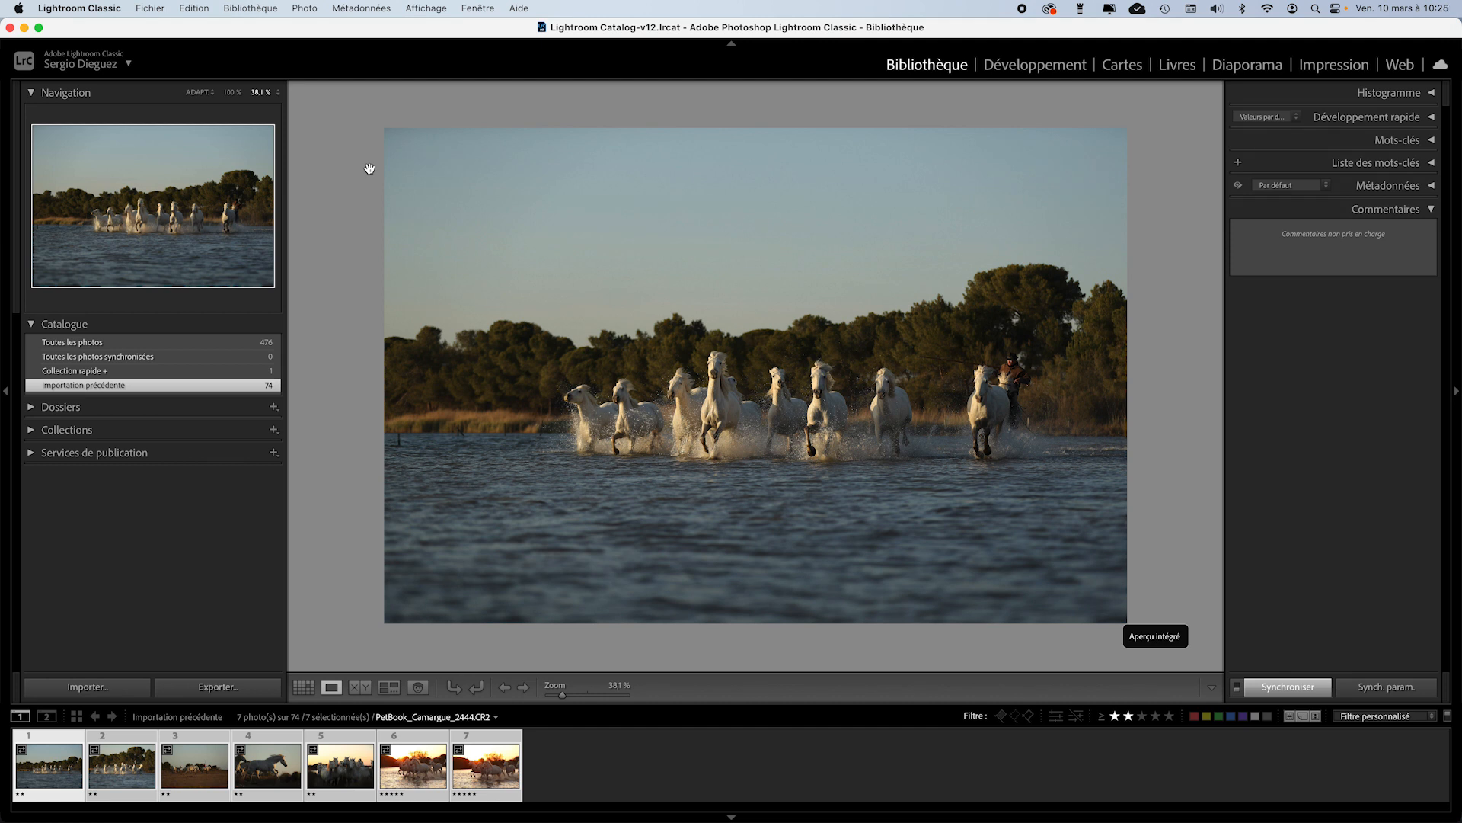
click(340, 766)
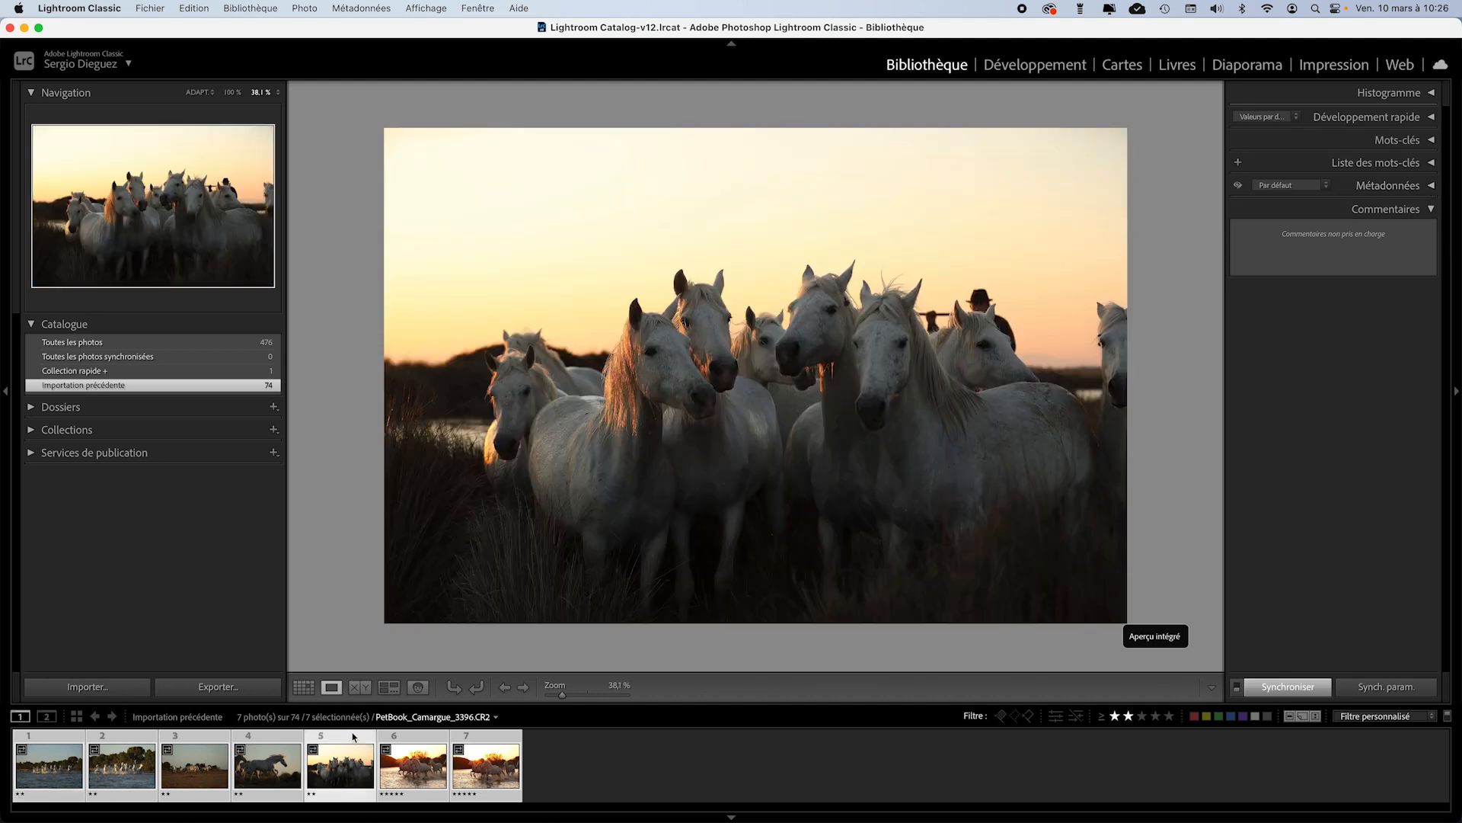
right_click(422, 734)
mouse_move(569, 457)
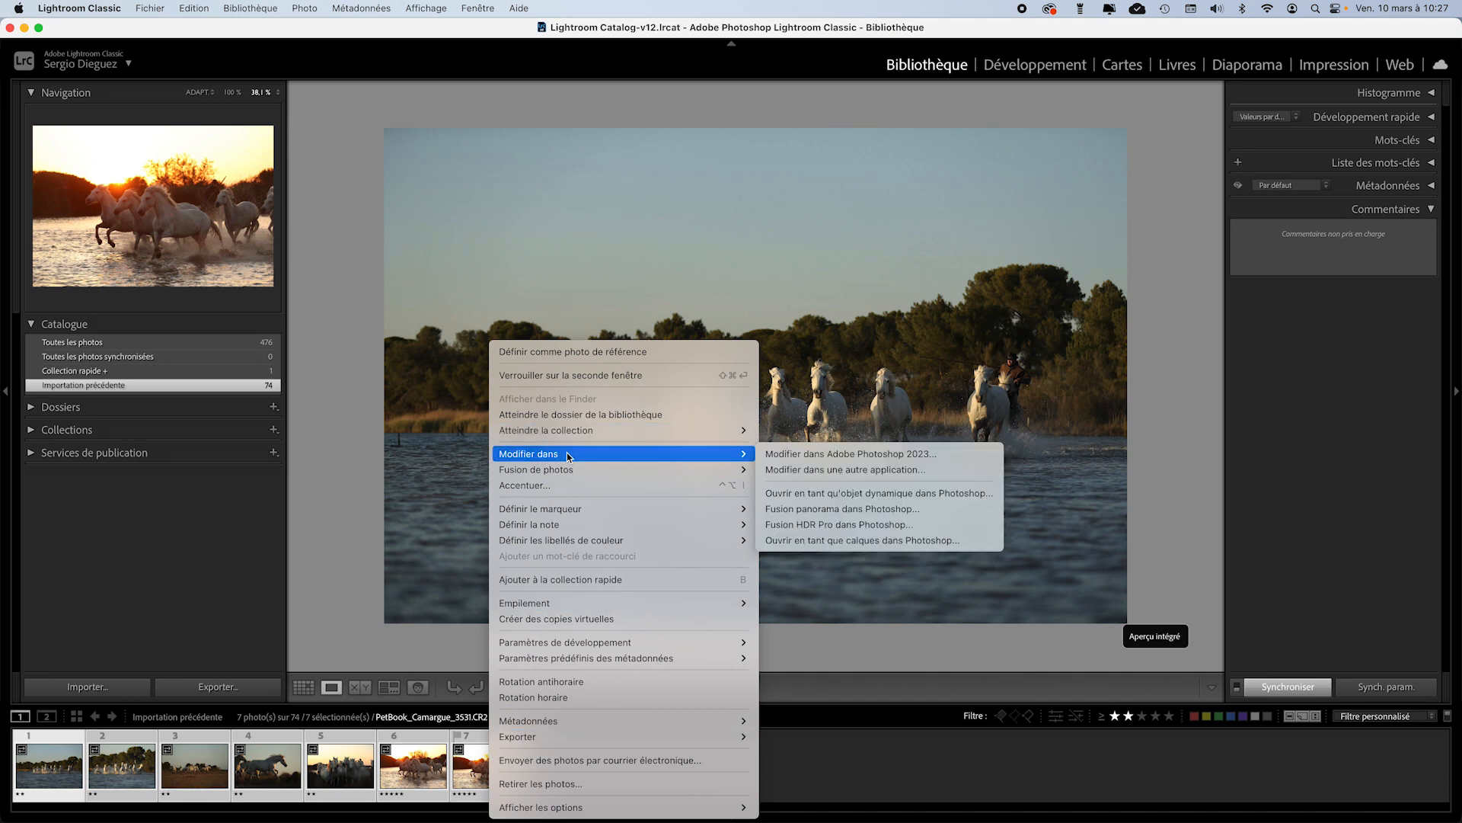
click(834, 454)
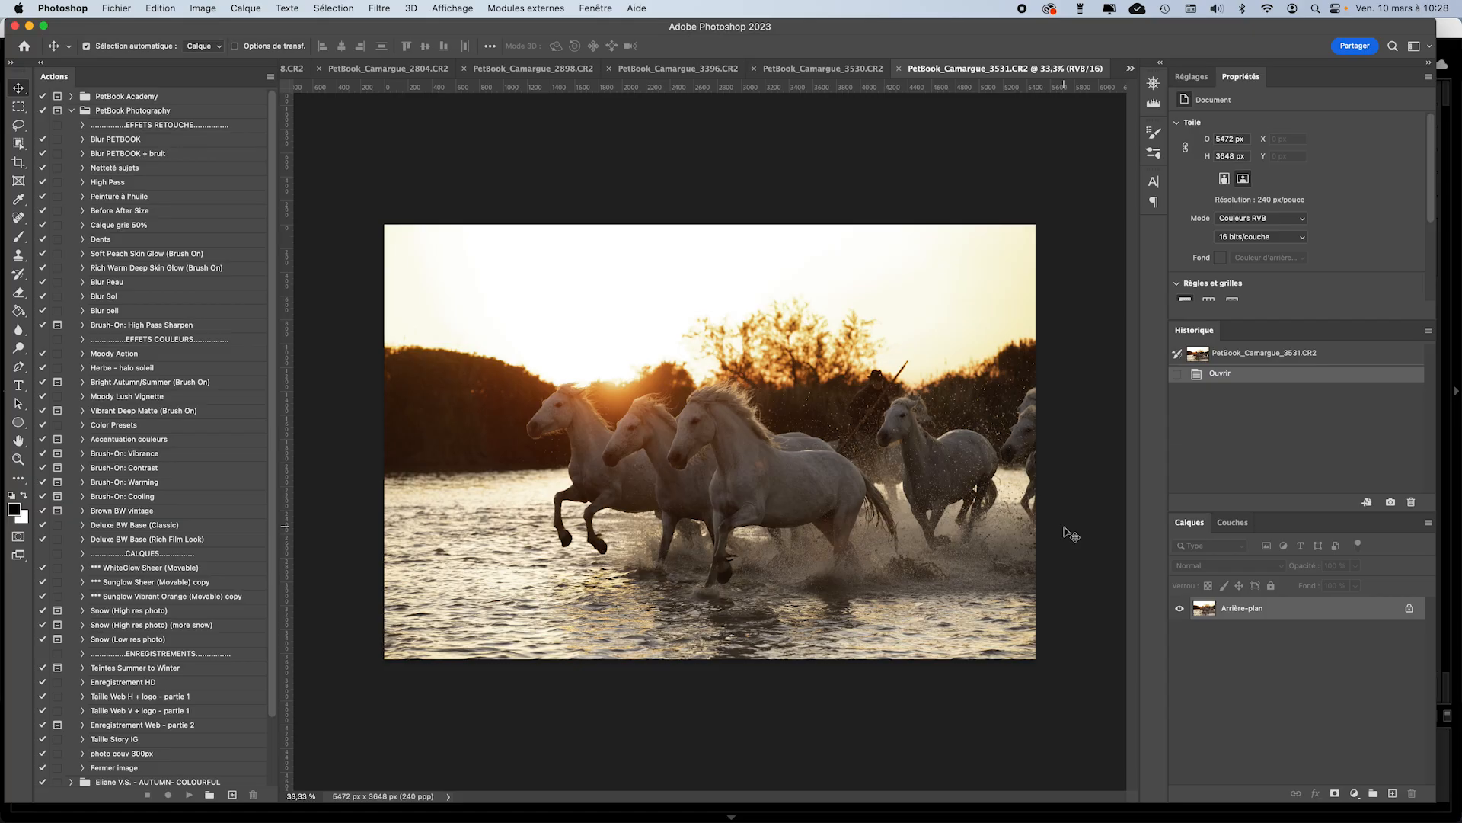
Look through the opened photos PetBook_Camargue_3396, PetBook_Camargue_2898 and PetBook_Camargue_2804
click(674, 71)
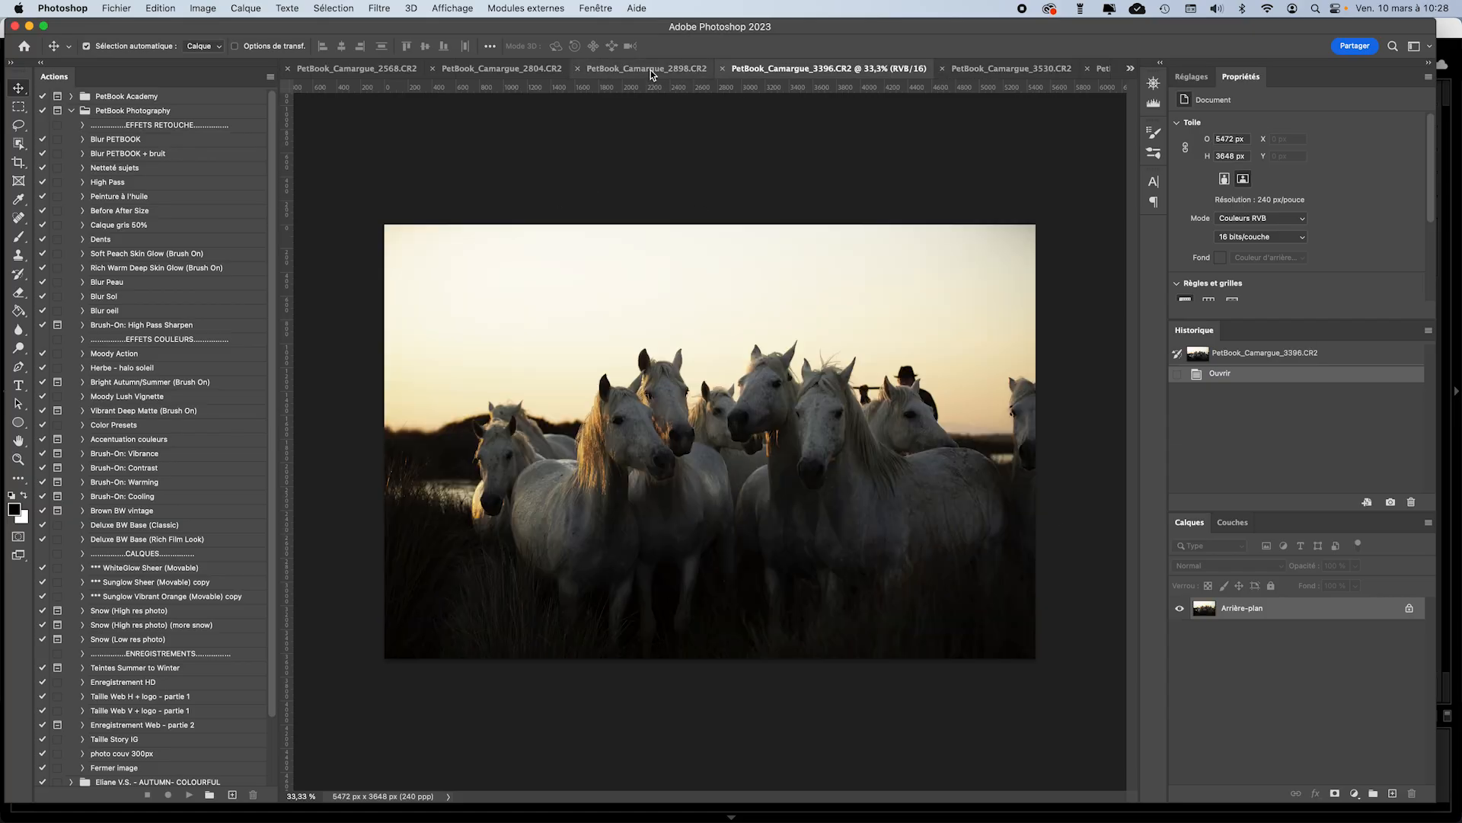
click(620, 71)
click(533, 69)
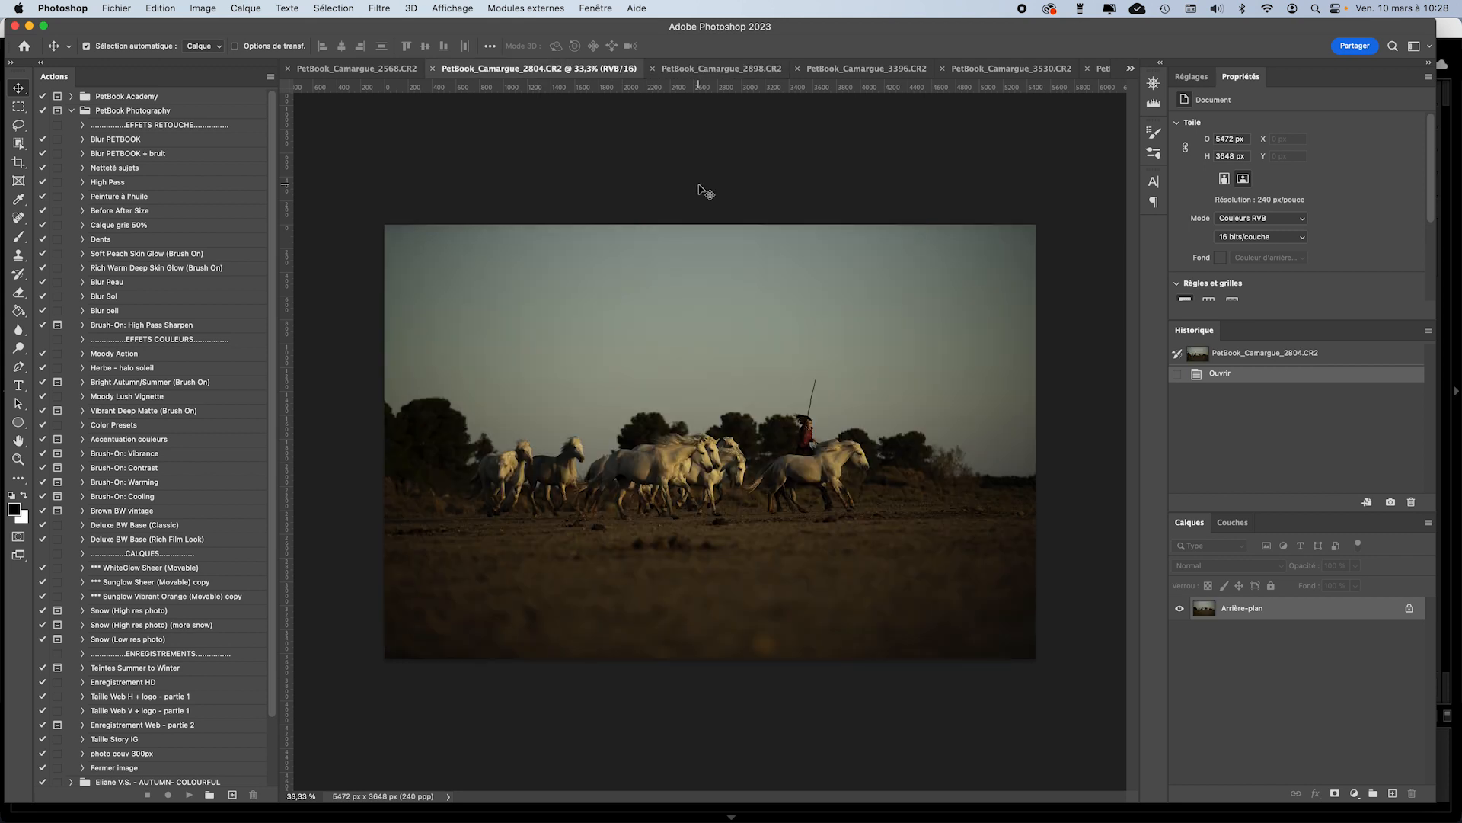